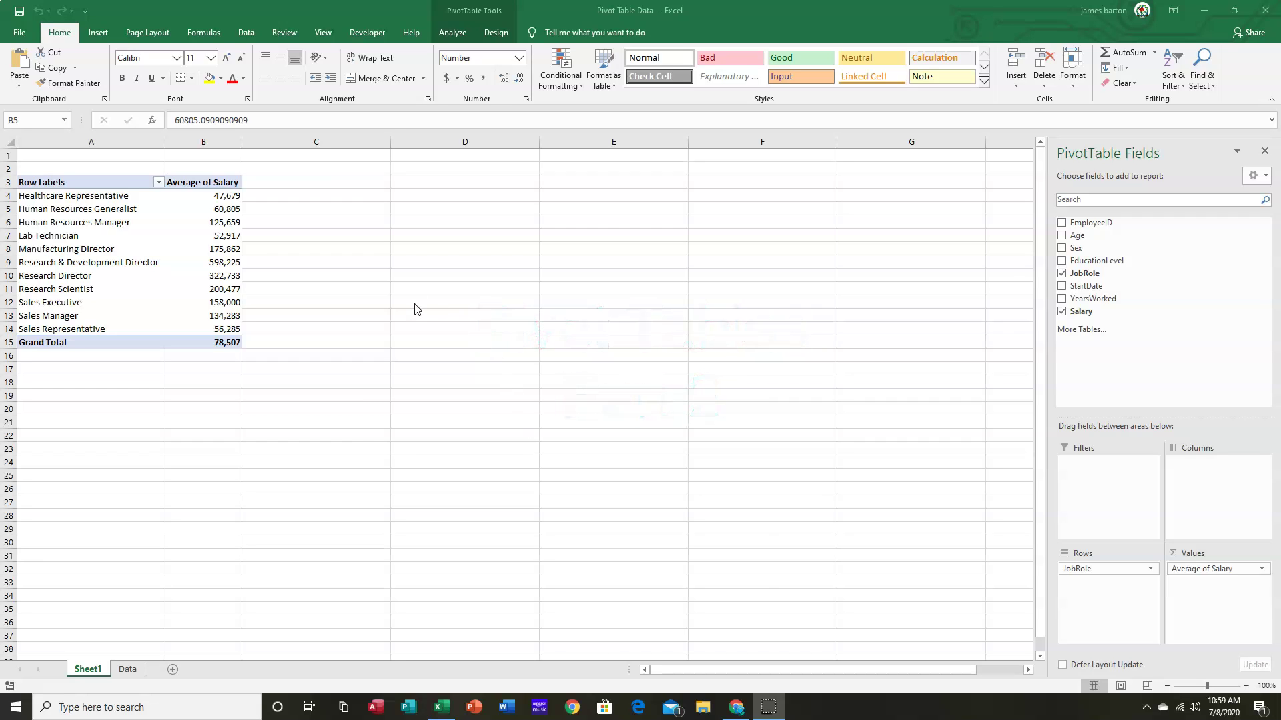
# Scroll through the Data sheet's employee records to row 177, then return to Sheet1's pivot table
pyautogui.click(134, 671)
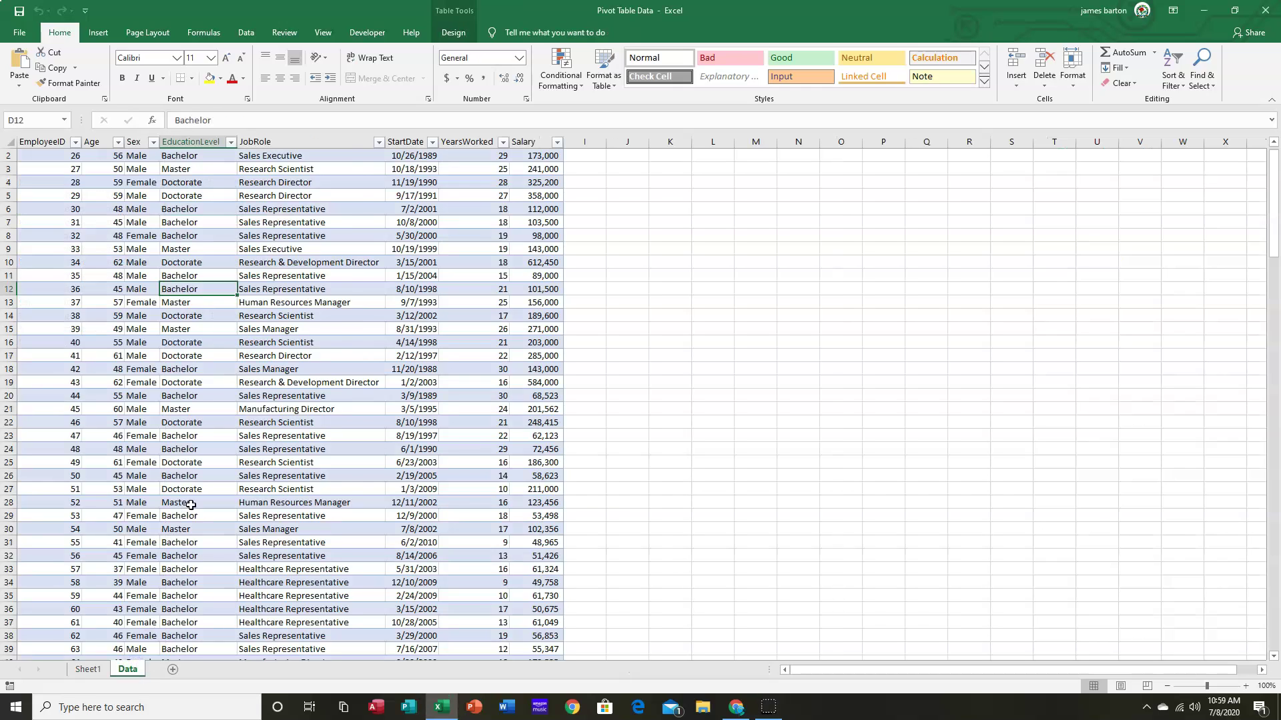
pyautogui.scroll(-11, 195, 507)
pyautogui.scroll(-20, 195, 507)
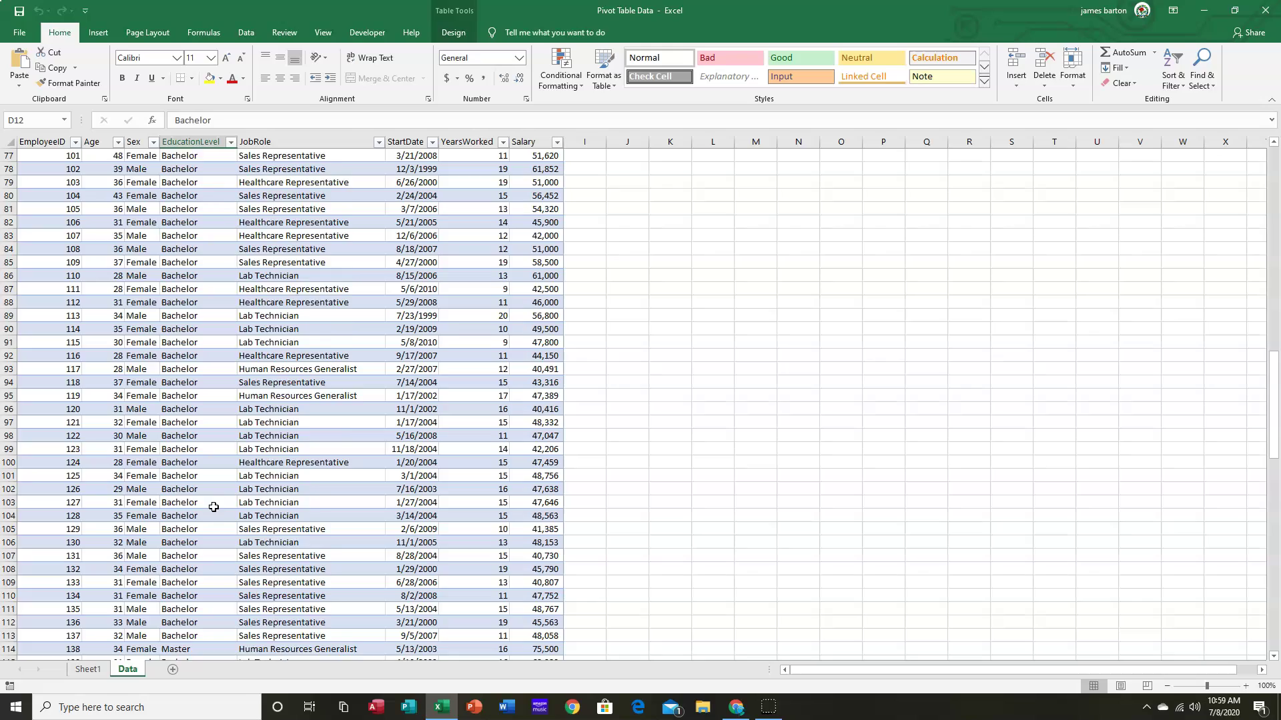
pyautogui.scroll(-13, 210, 537)
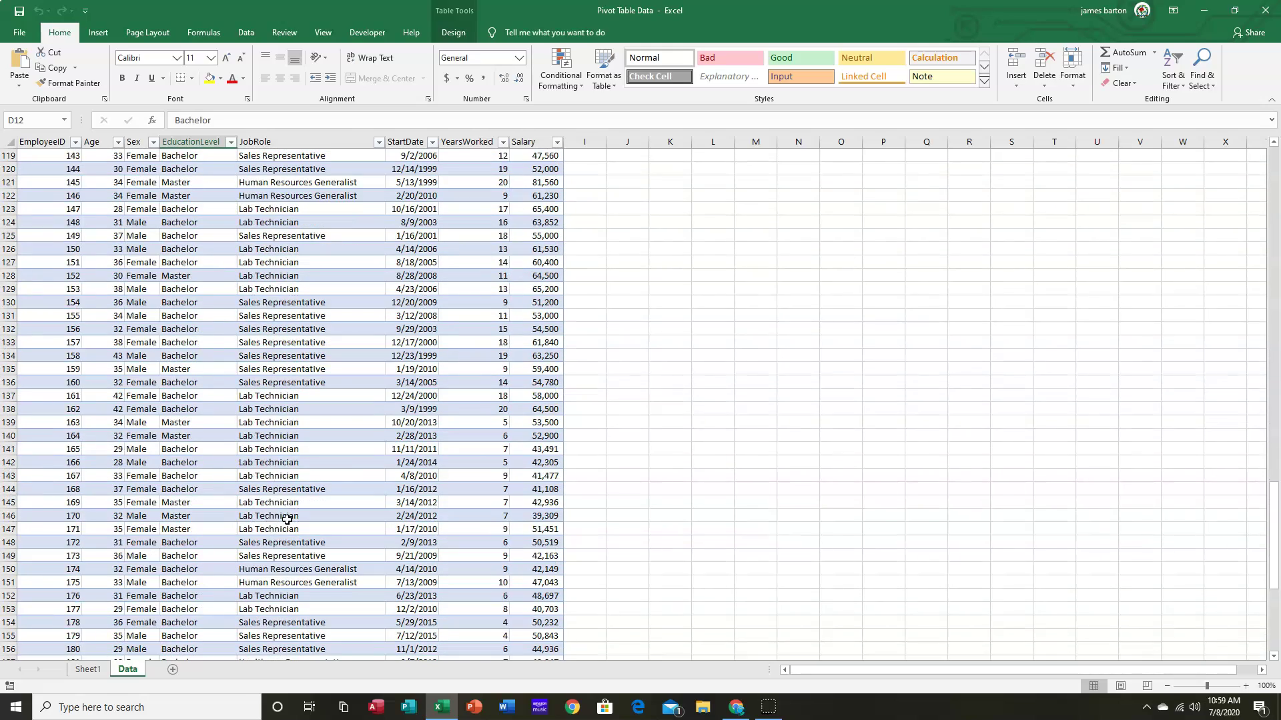
pyautogui.scroll(-3, 294, 512)
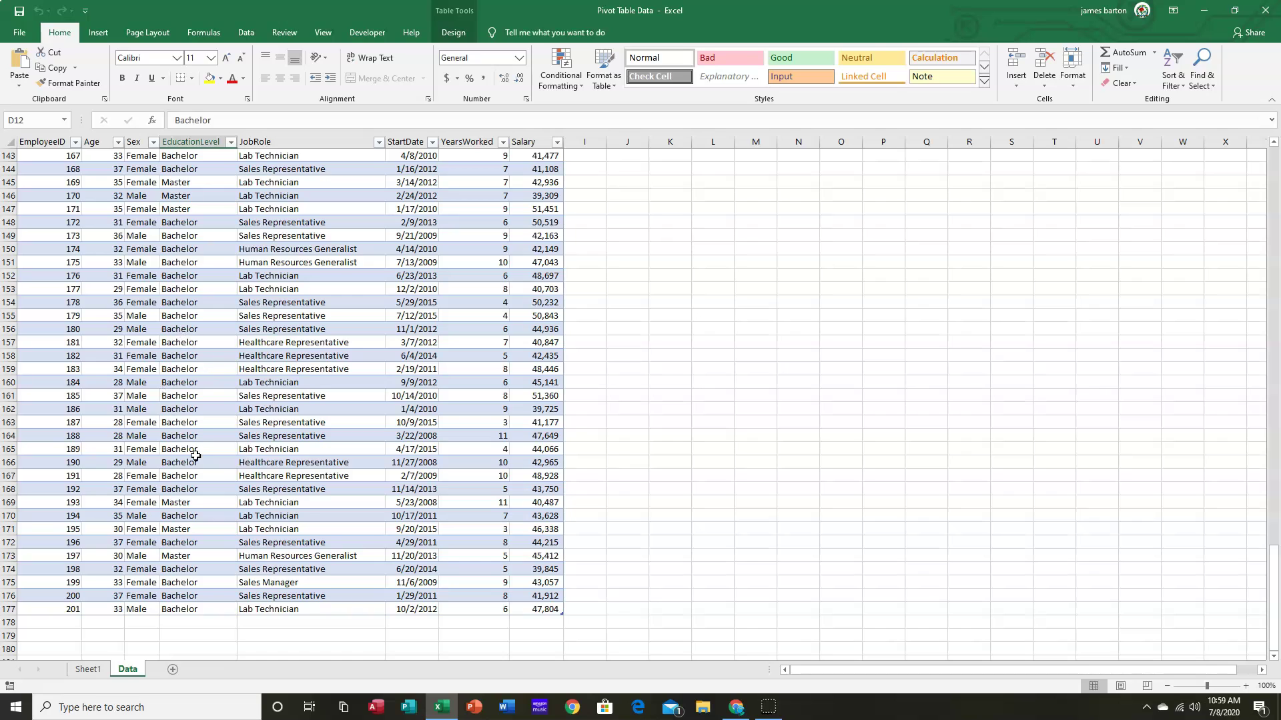
pyautogui.click(89, 670)
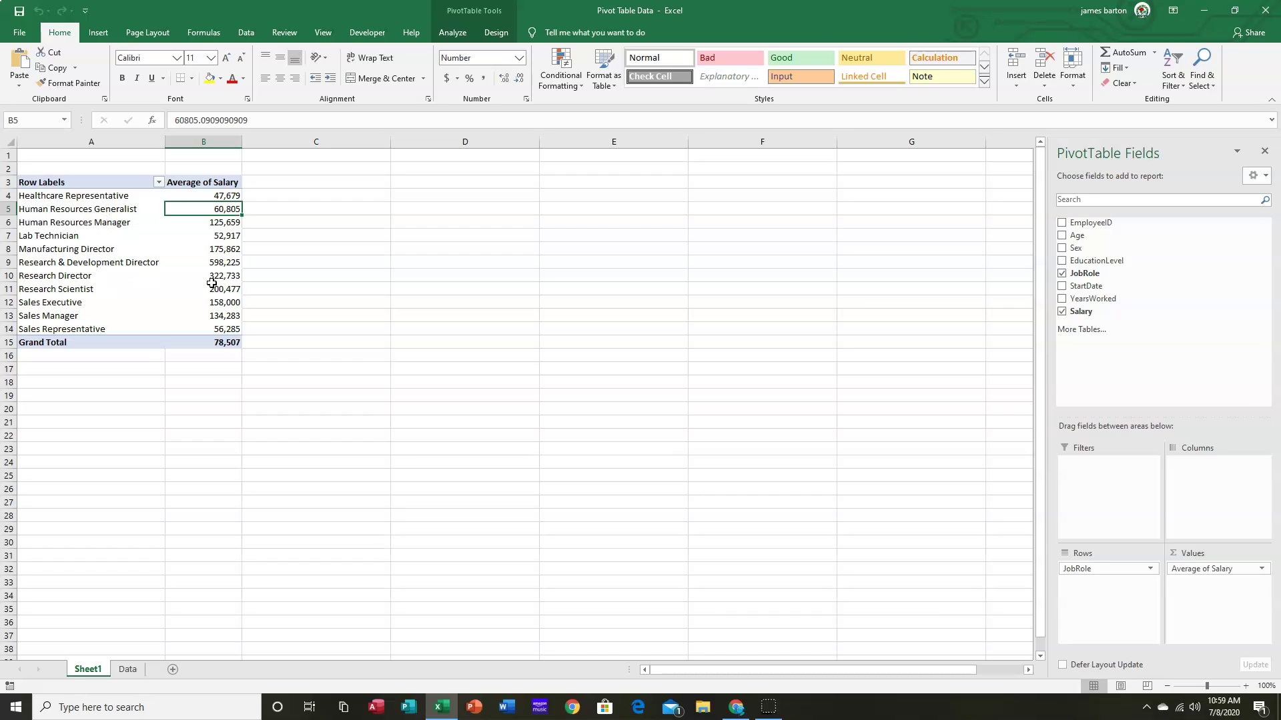
# Get ready to add the Sex field beneath JobRole in the PivotTable Fields list
pyautogui.moveTo(235, 198)
# Add Sex to the rows, try it above JobRole, then place it back beneath JobRole
pyautogui.click(1062, 249)
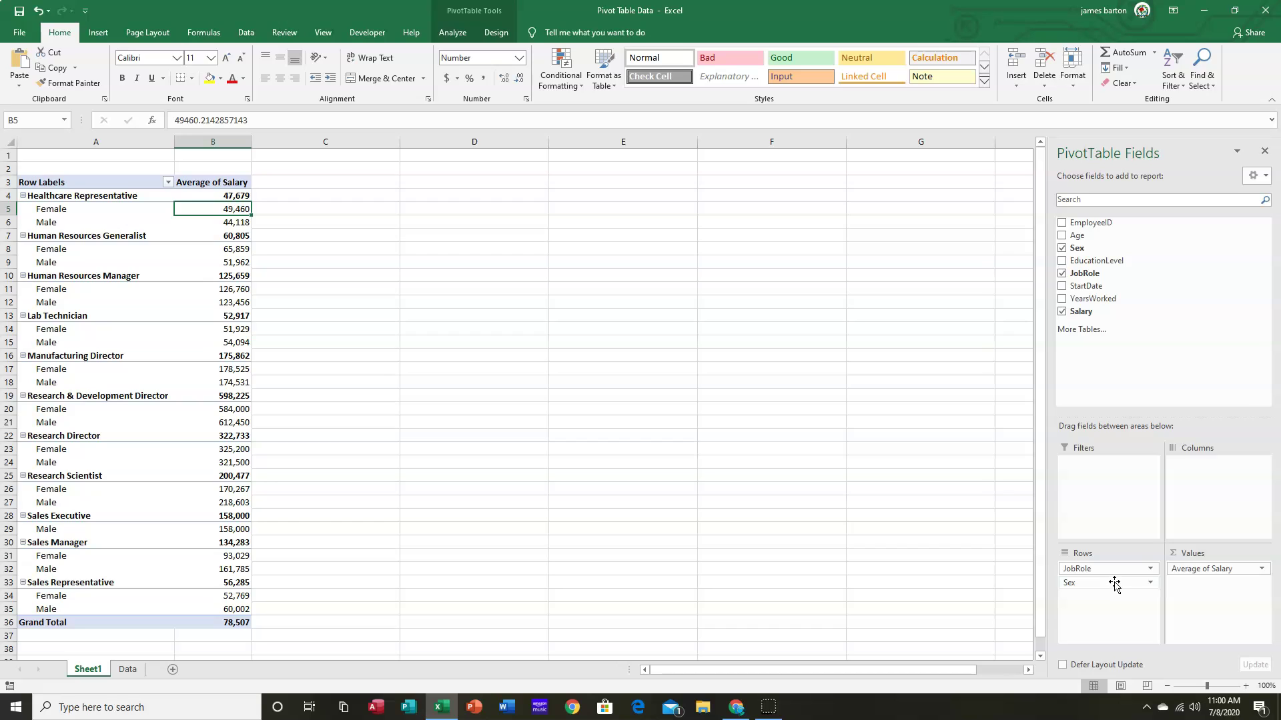
pyautogui.moveTo(1114, 584)
pyautogui.mouseDown()
pyautogui.moveTo(1108, 571)
pyautogui.moveTo(1095, 580)
pyautogui.mouseUp()
pyautogui.moveTo(1129, 586); pyautogui.dragTo(1128, 570)
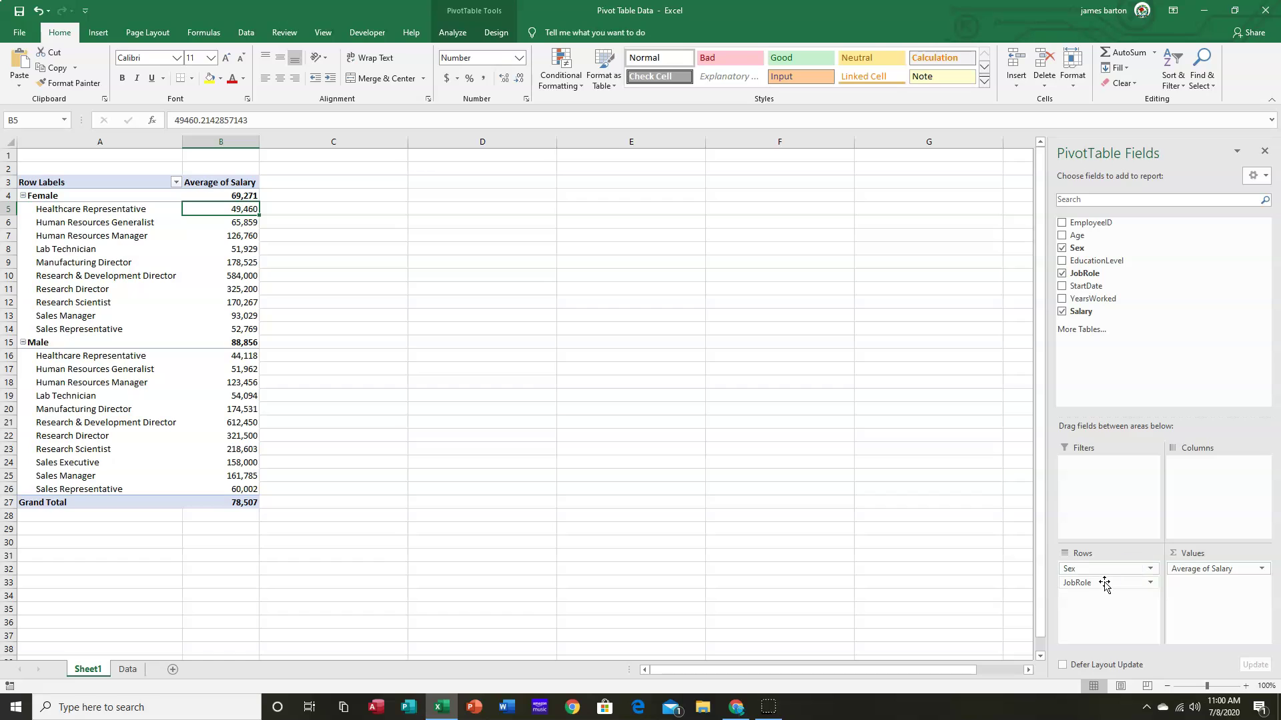
pyautogui.moveTo(1104, 568); pyautogui.dragTo(1103, 592)
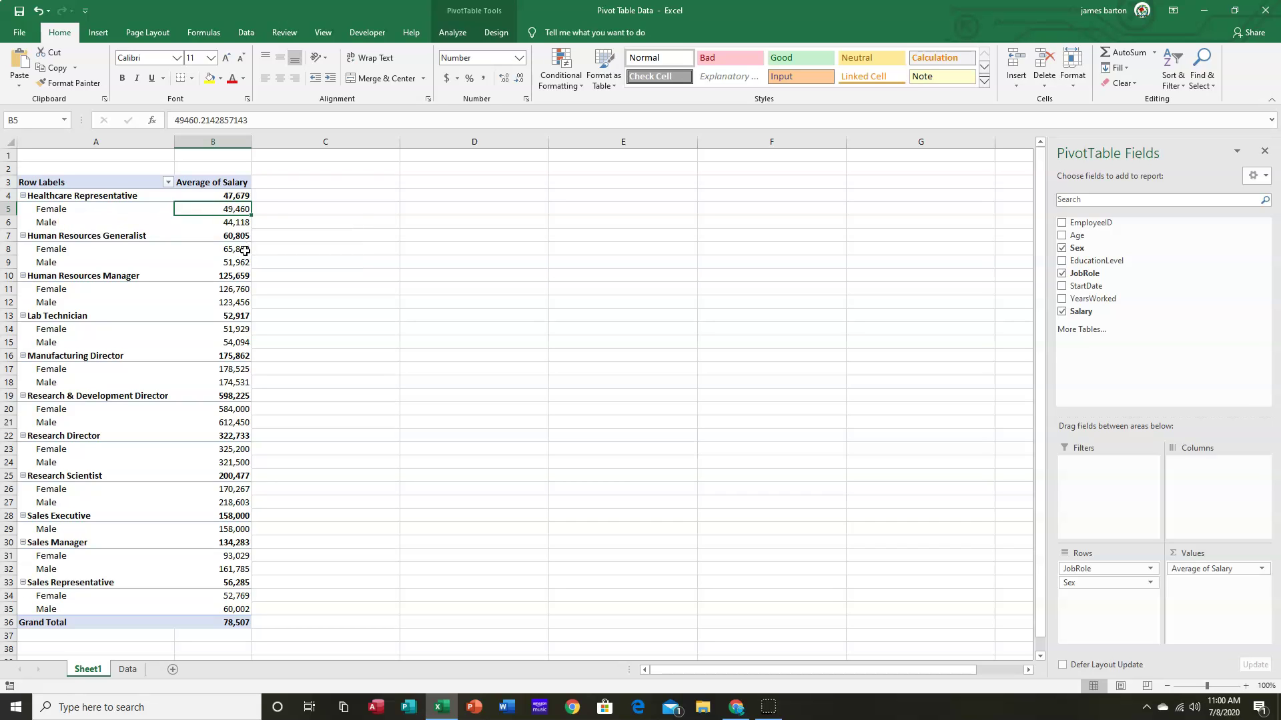
pyautogui.moveTo(232, 252)
pyautogui.moveTo(180, 336)
pyautogui.moveTo(244, 337)
pyautogui.moveTo(97, 199)
# Collapse every job role to hide Female/Male rows, testing expand and the Lab Technician toggle
pyautogui.click(452, 32)
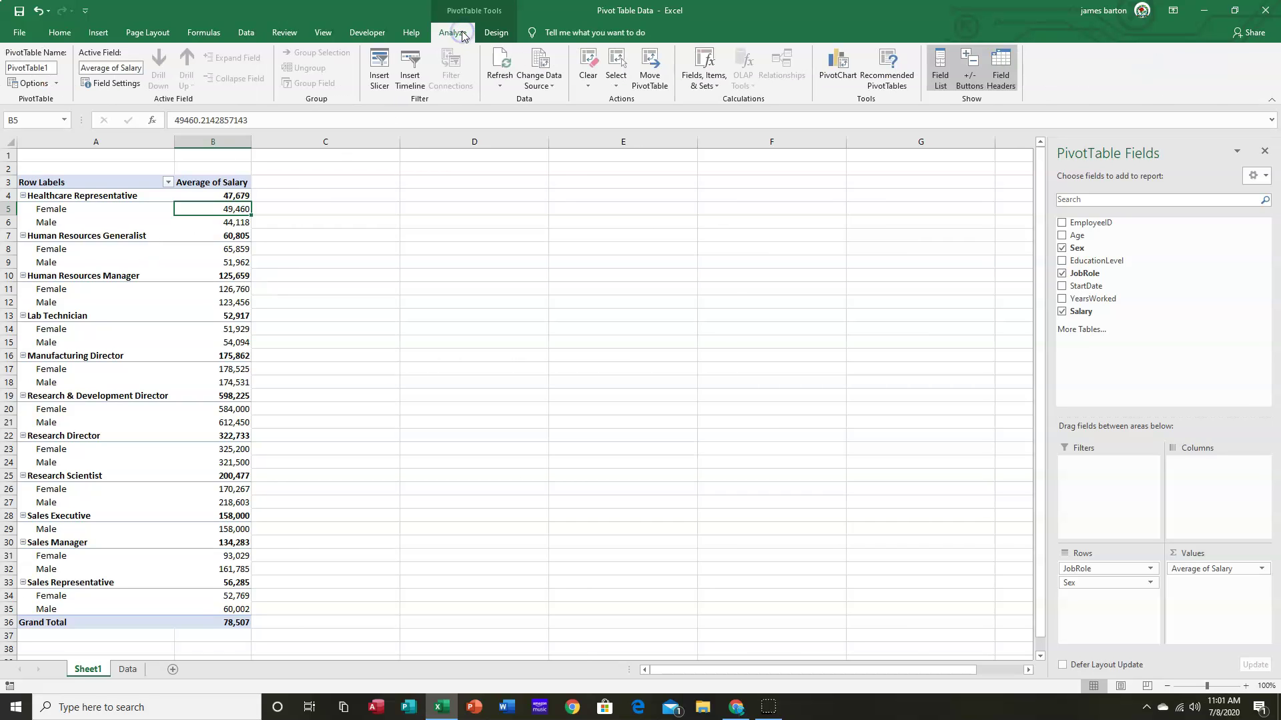
pyautogui.click(110, 196)
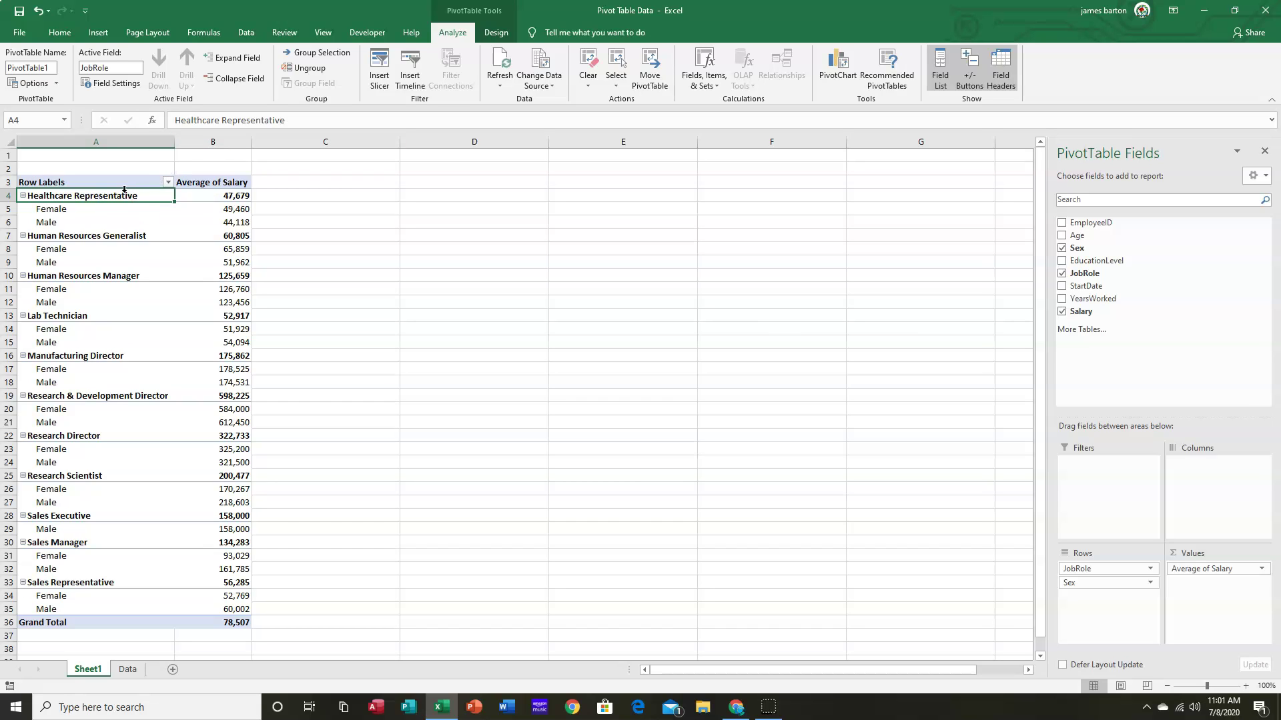
pyautogui.click(243, 78)
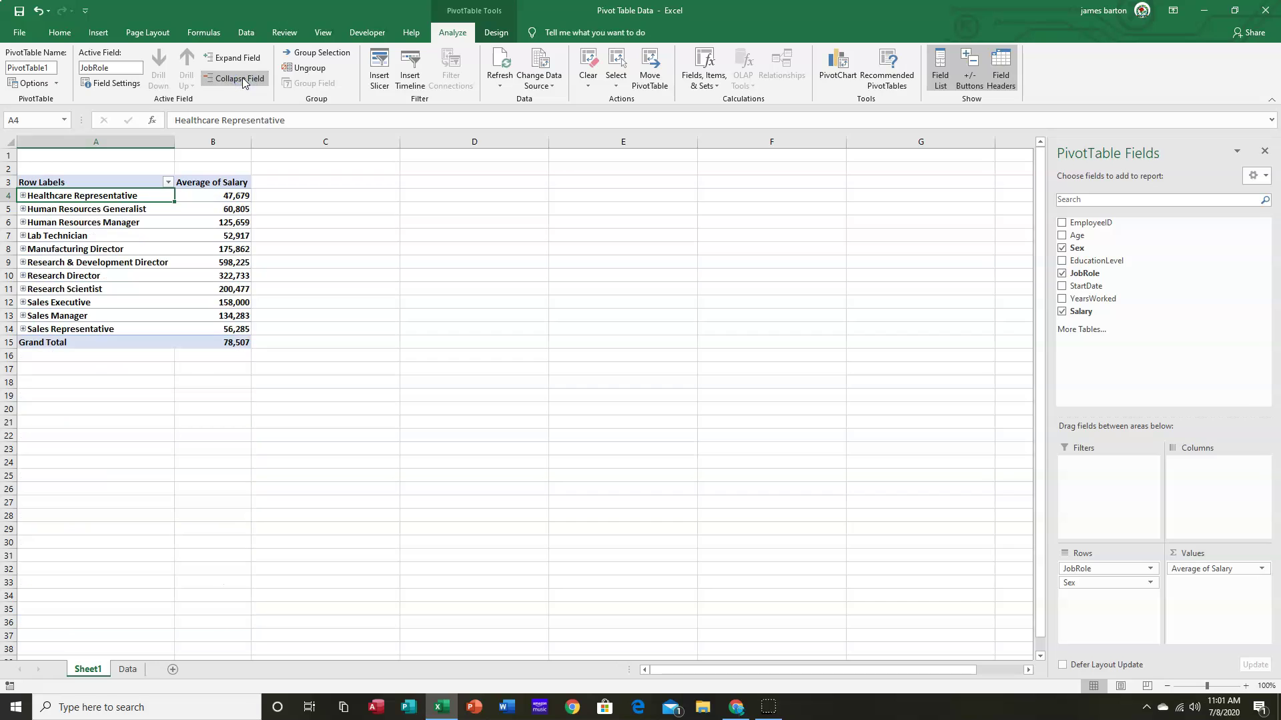
pyautogui.click(239, 60)
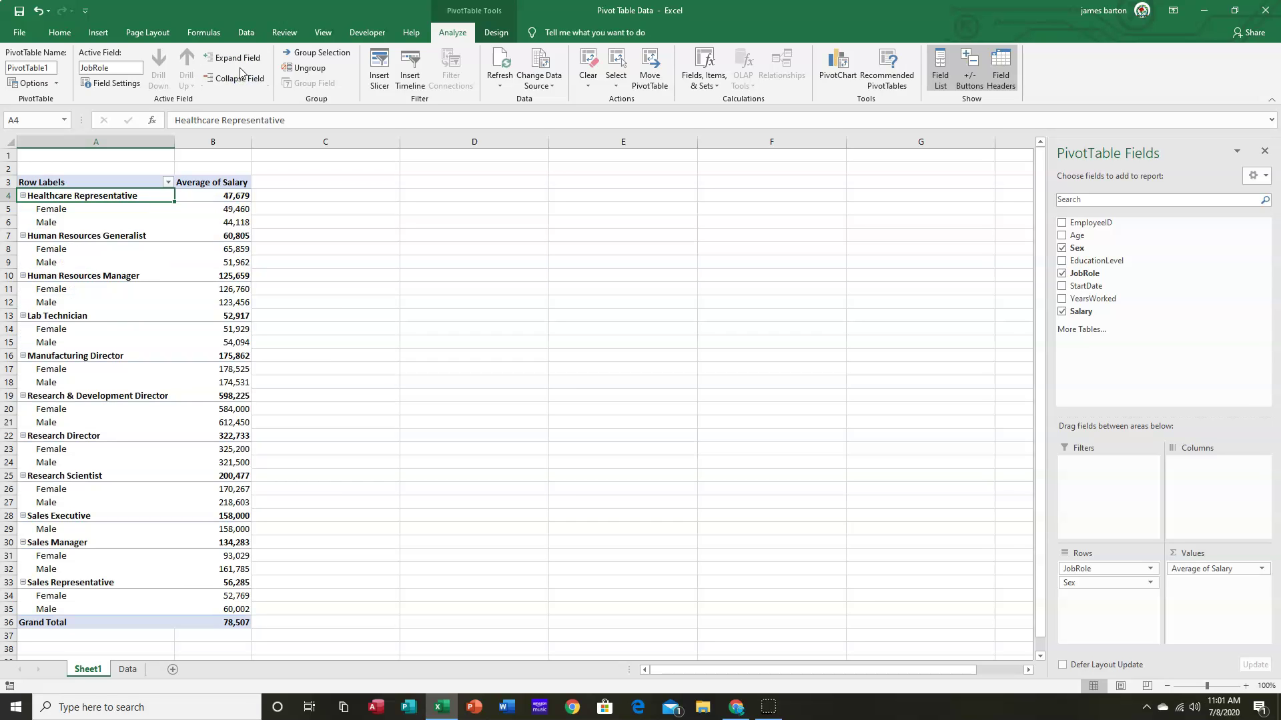
pyautogui.click(237, 79)
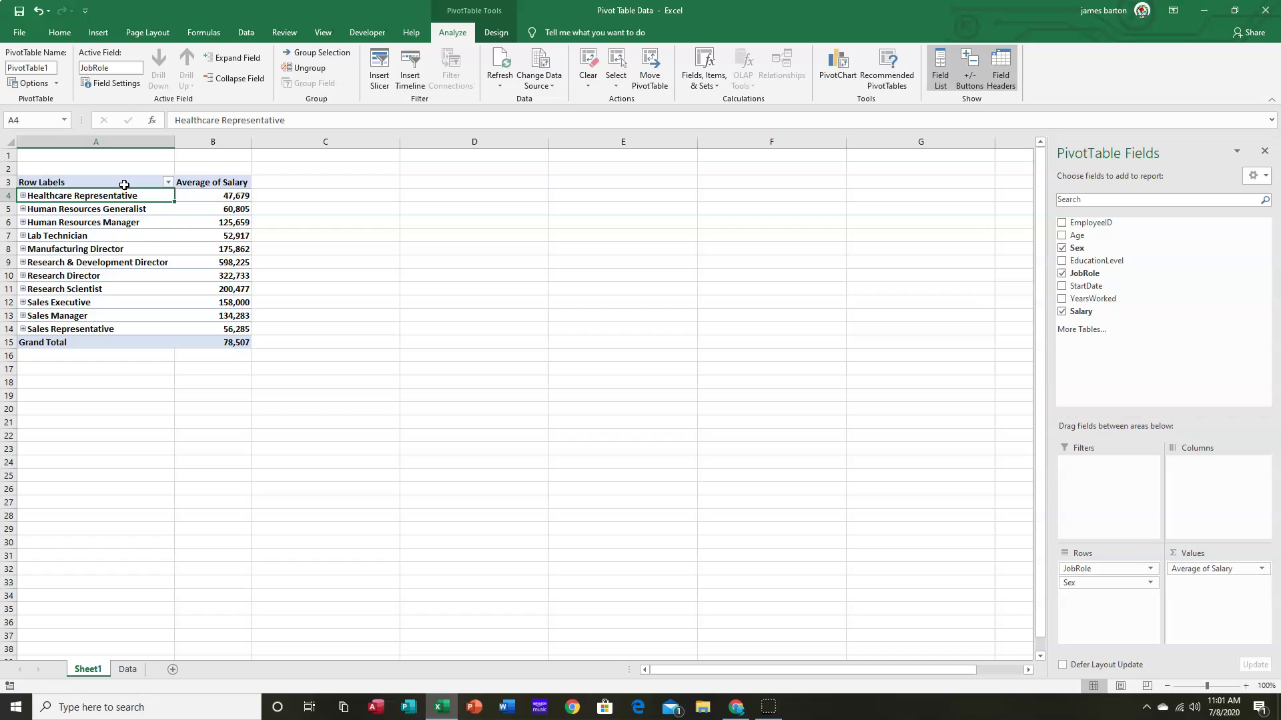
pyautogui.click(24, 236)
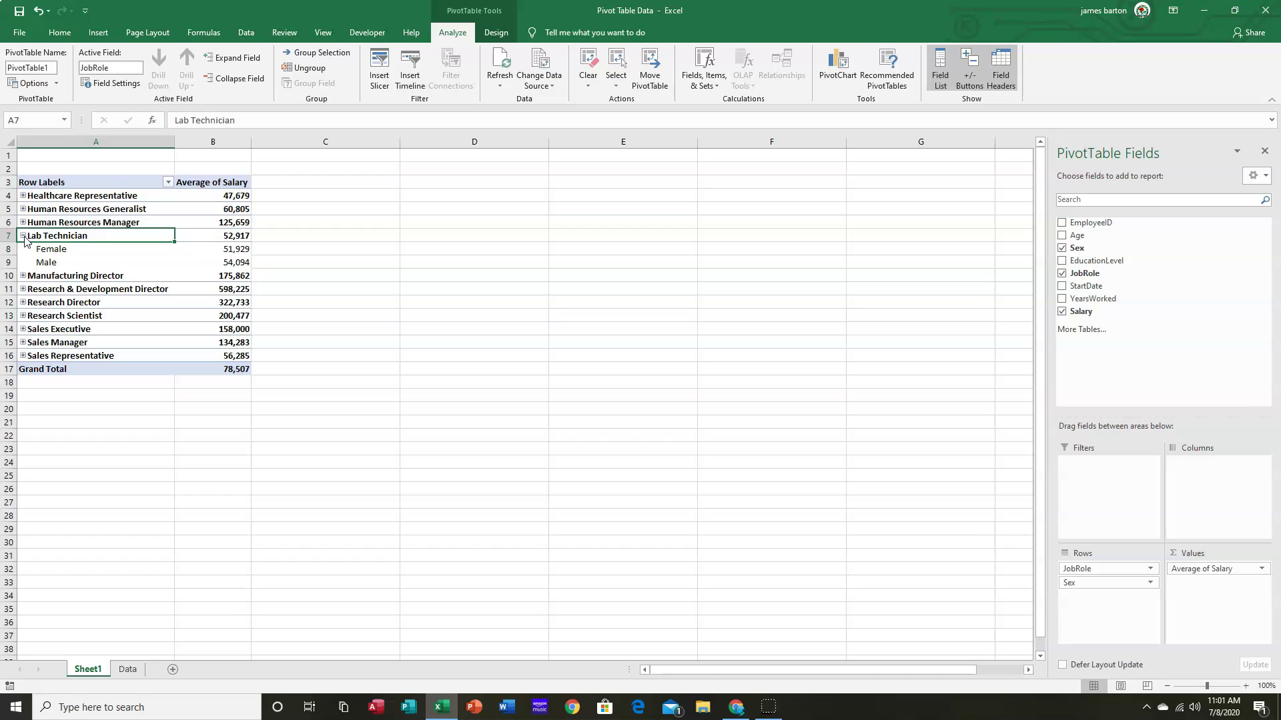
pyautogui.click(23, 236)
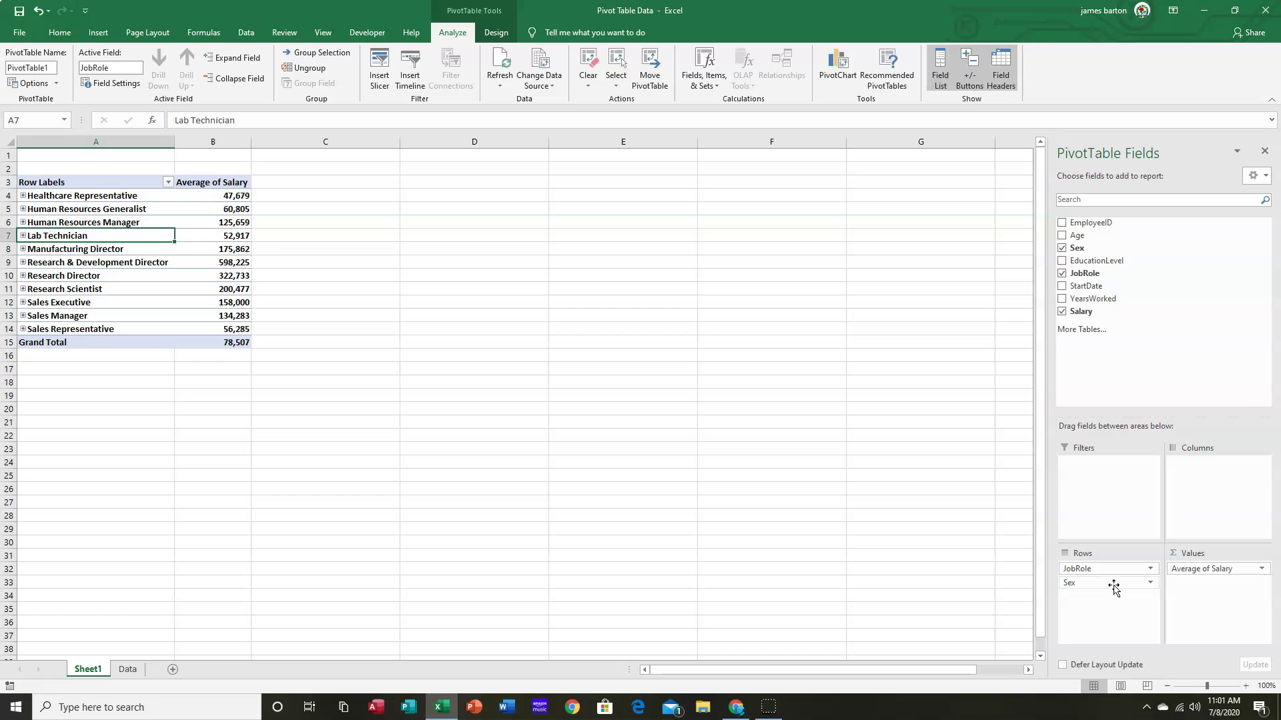
# Move Sex from Rows to Columns so Female and Male averages sit side by side
pyautogui.moveTo(1113, 586); pyautogui.dragTo(1201, 503)
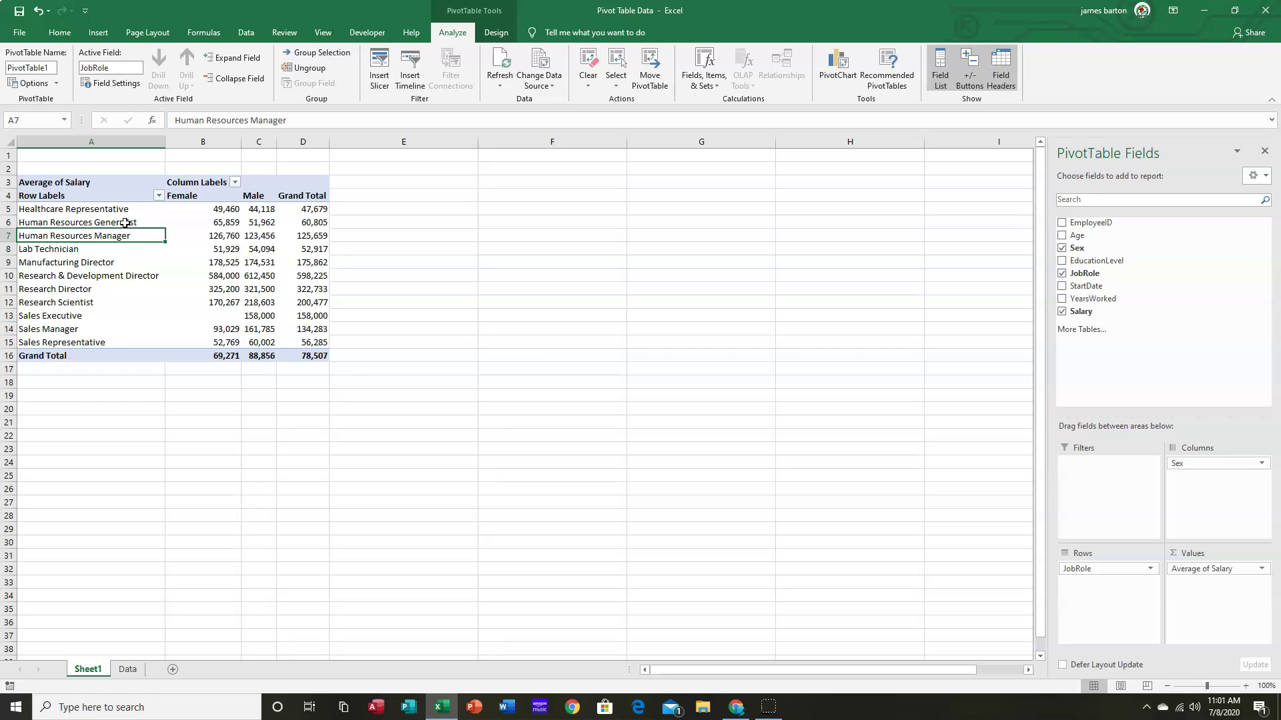
pyautogui.moveTo(266, 214)
pyautogui.moveTo(223, 305)
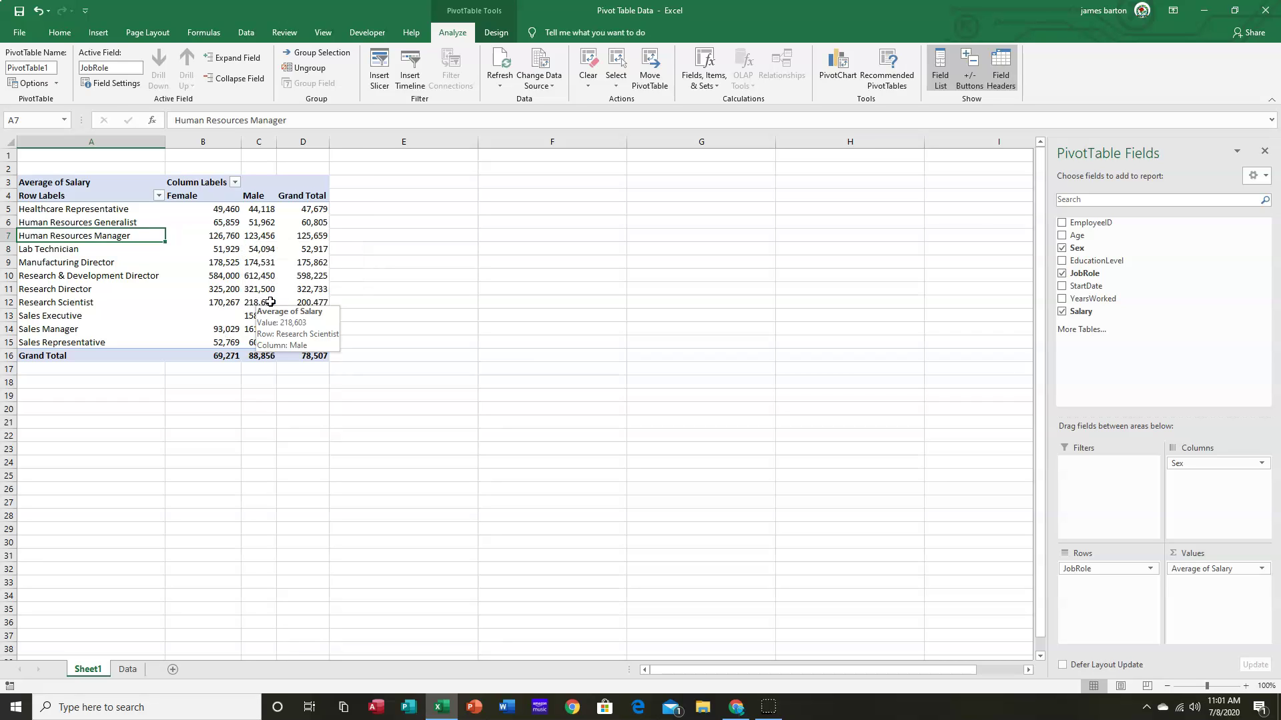
pyautogui.moveTo(282, 278)
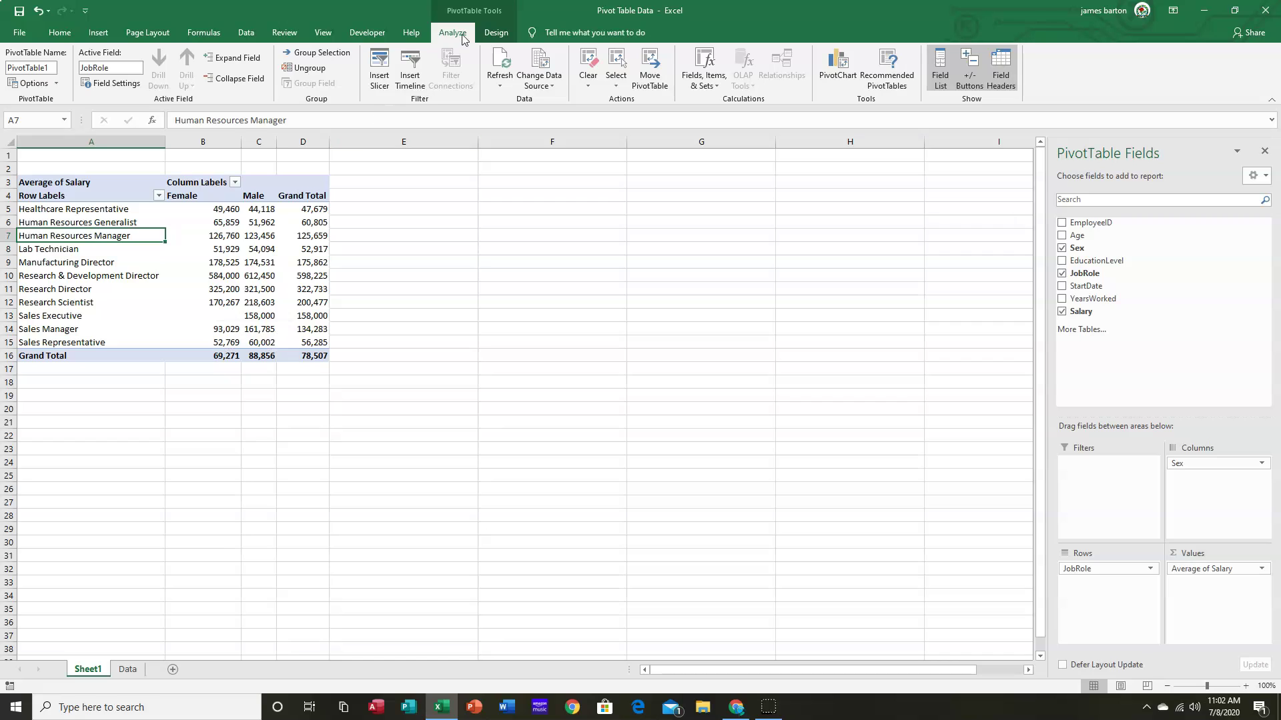
# In PivotTable Options, turn on 'For empty cells show' with the value 0
pyautogui.click(56, 83)
pyautogui.click(48, 100)
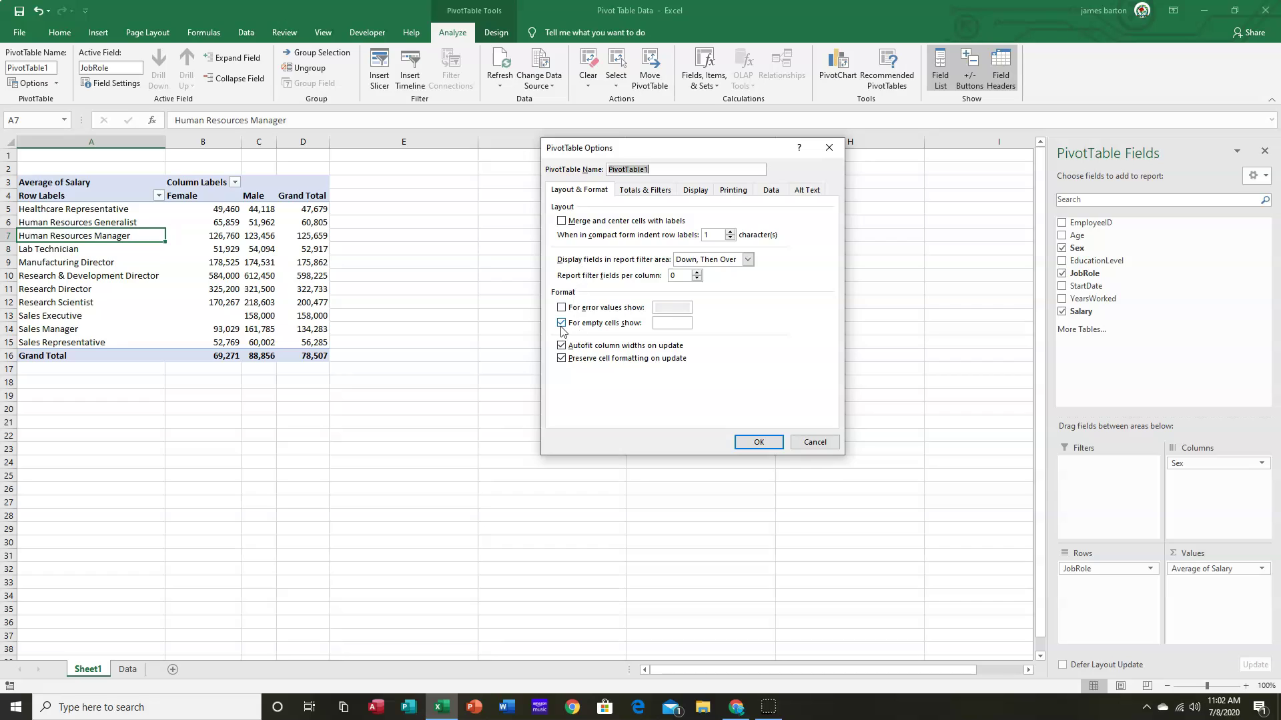
pyautogui.click(673, 323)
pyautogui.click(756, 443)
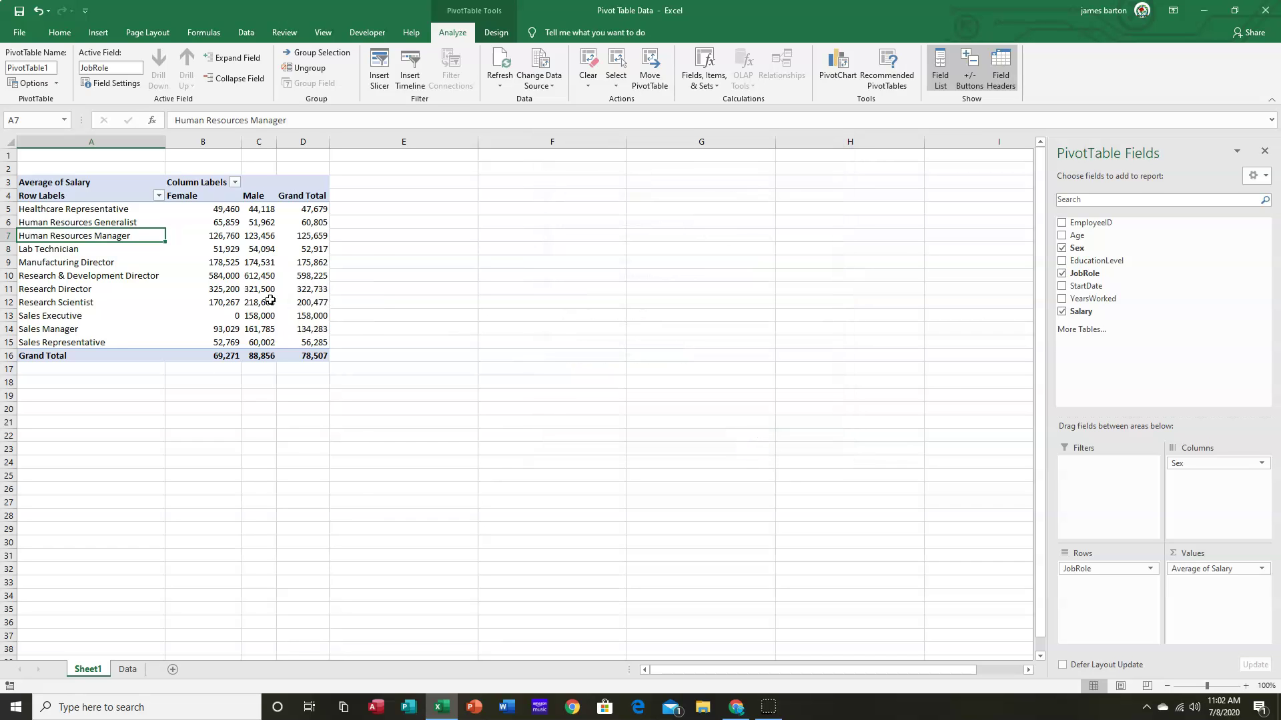
pyautogui.moveTo(268, 315)
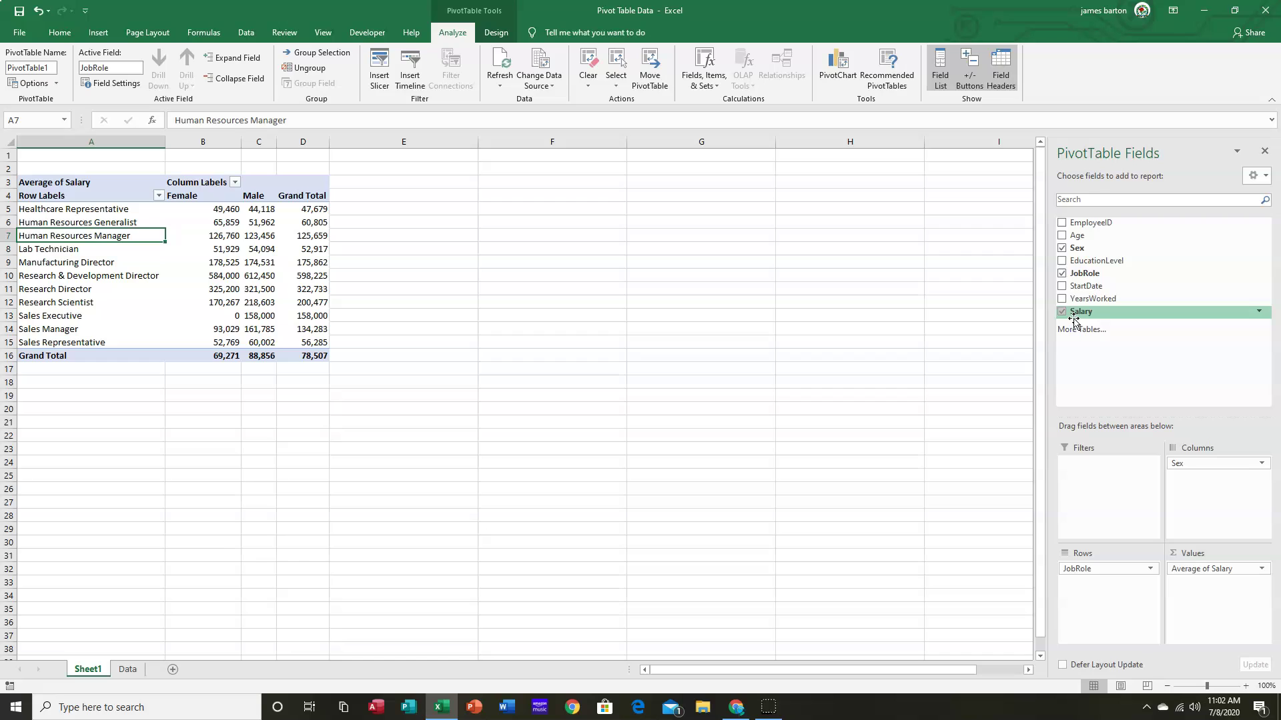
# Add EducationLevel under JobRole and expand all roles into Bachelor, Master and Doctorate rows
pyautogui.click(1062, 261)
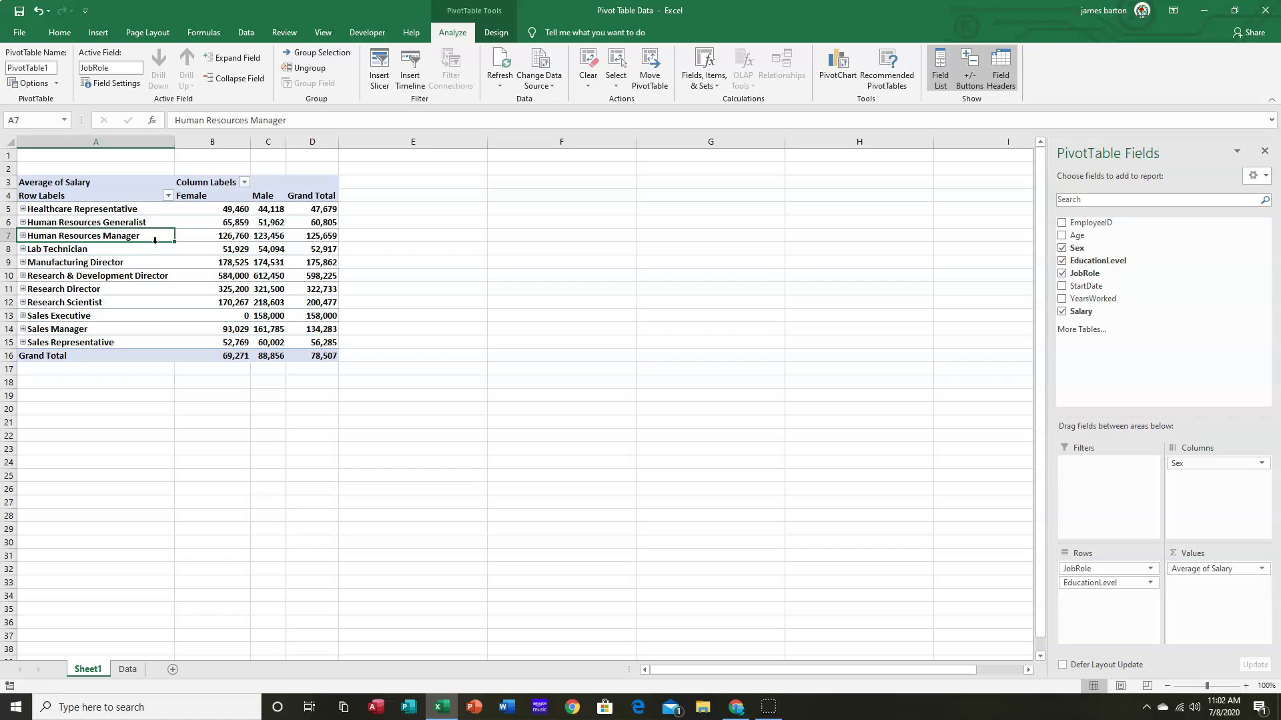
pyautogui.click(245, 62)
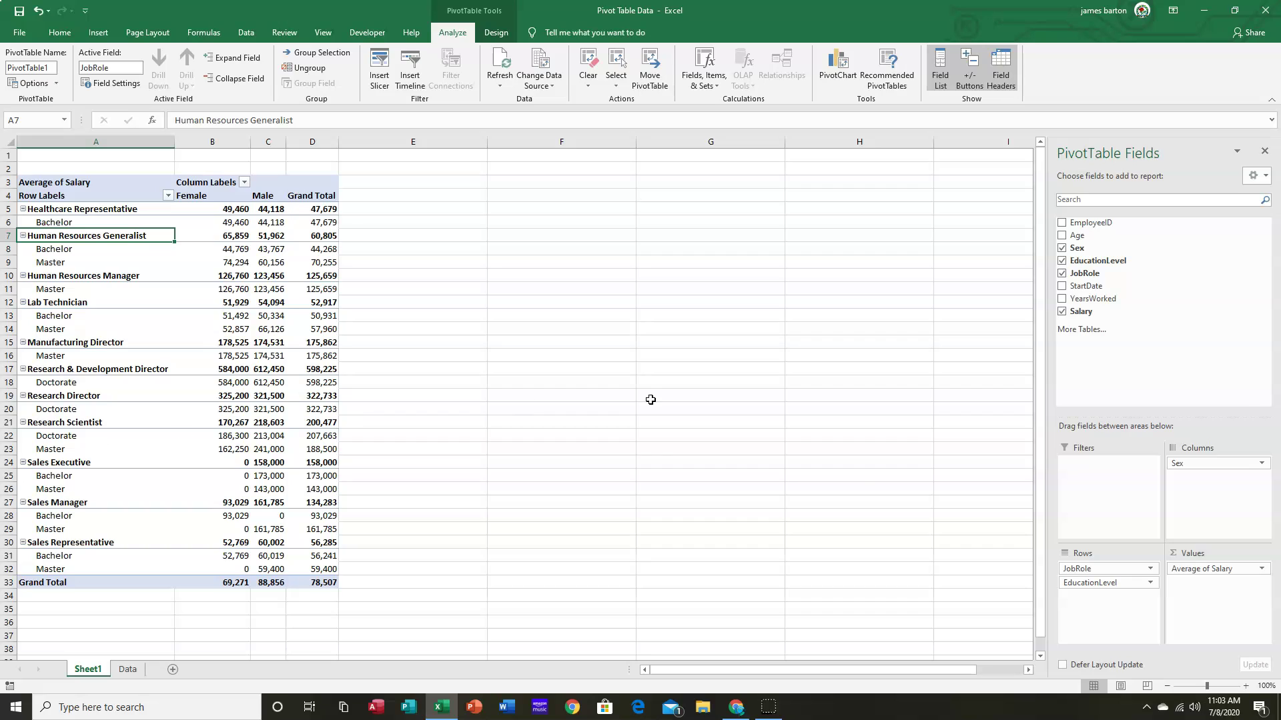
# Move EducationLevel into the Filters area and filter the pivot table to Doctorate
pyautogui.click(1121, 584)
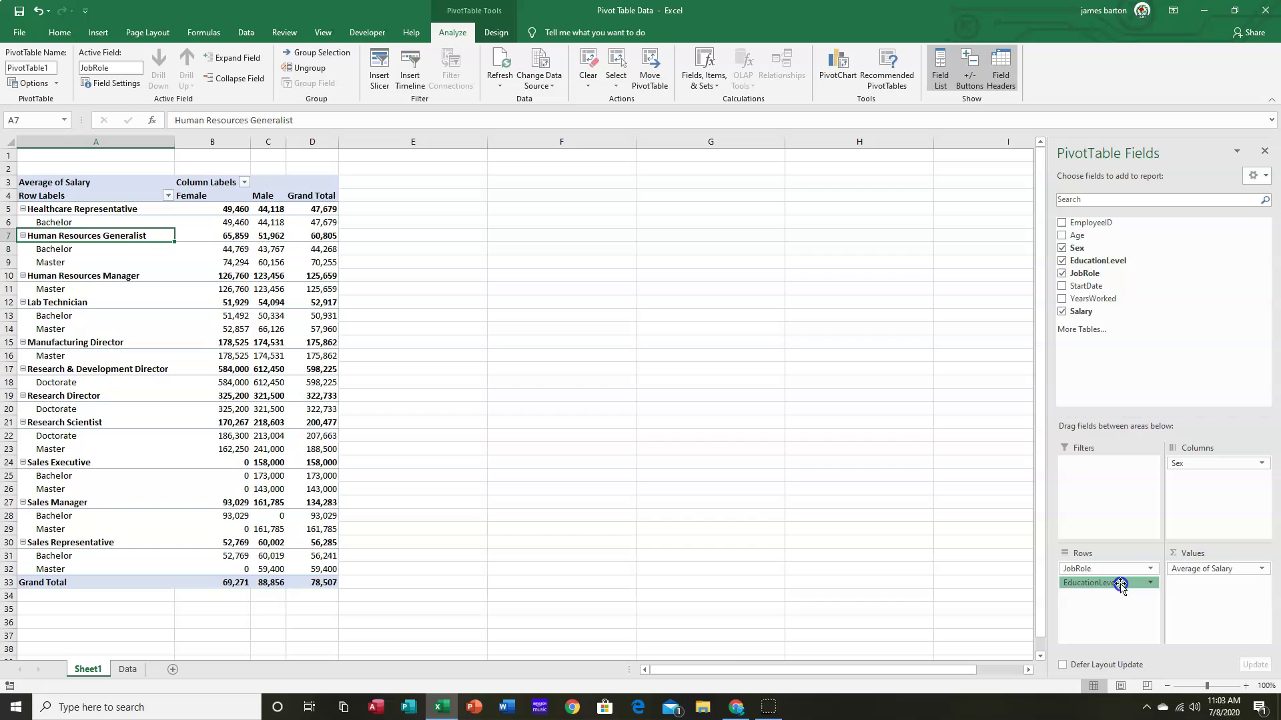
pyautogui.moveTo(1121, 584); pyautogui.dragTo(1118, 480)
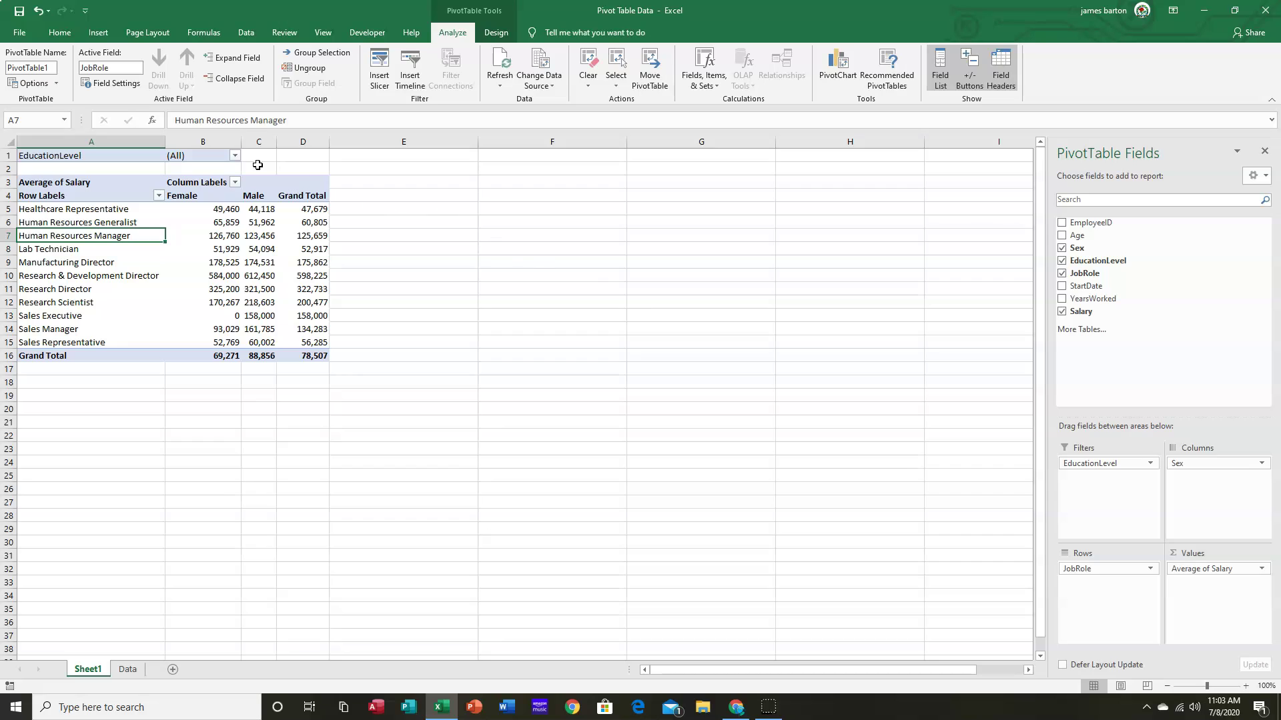
pyautogui.click(235, 156)
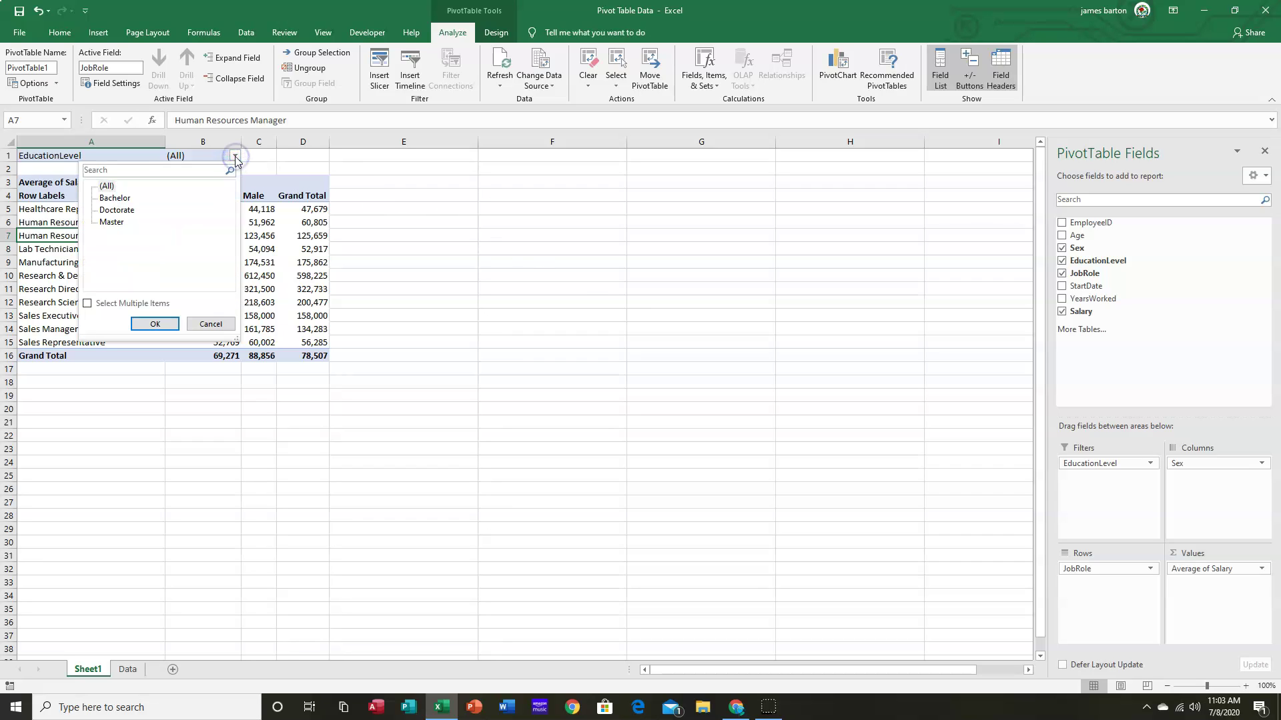
pyautogui.click(118, 211)
pyautogui.click(159, 324)
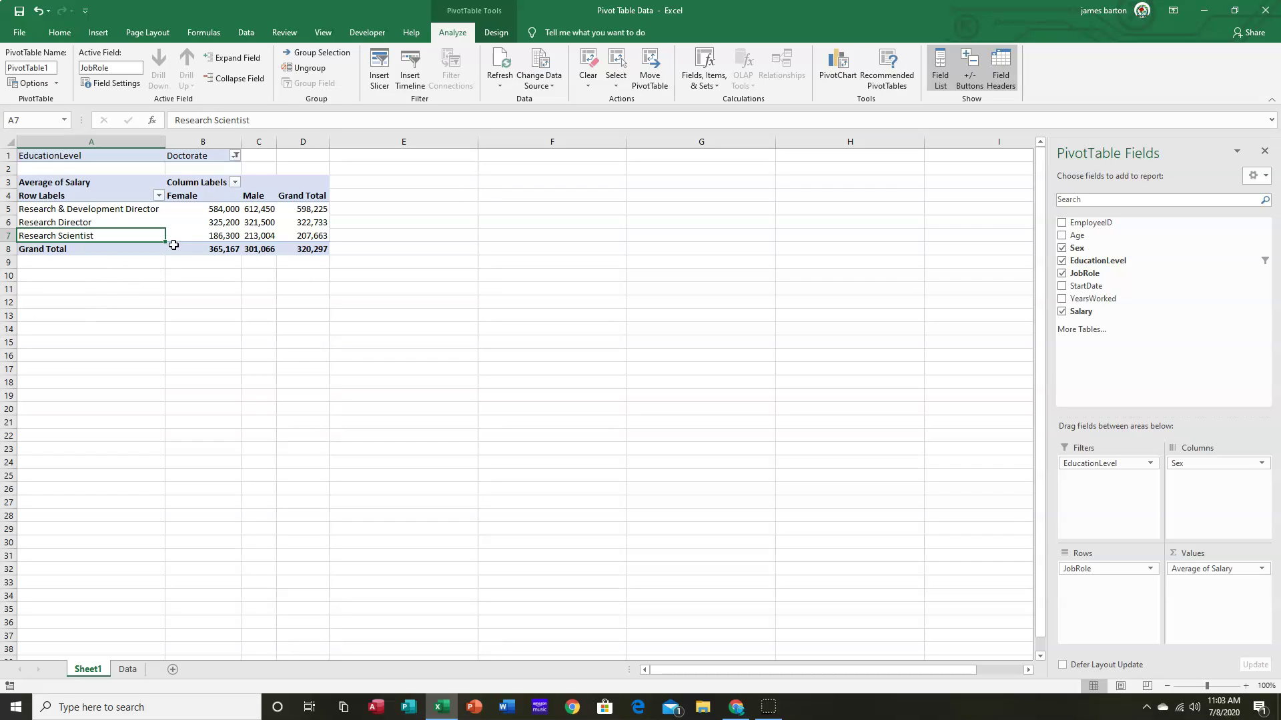
# Enable 'Show items with no data' on Layout & Print in the JobRole field settings
pyautogui.click(71, 212)
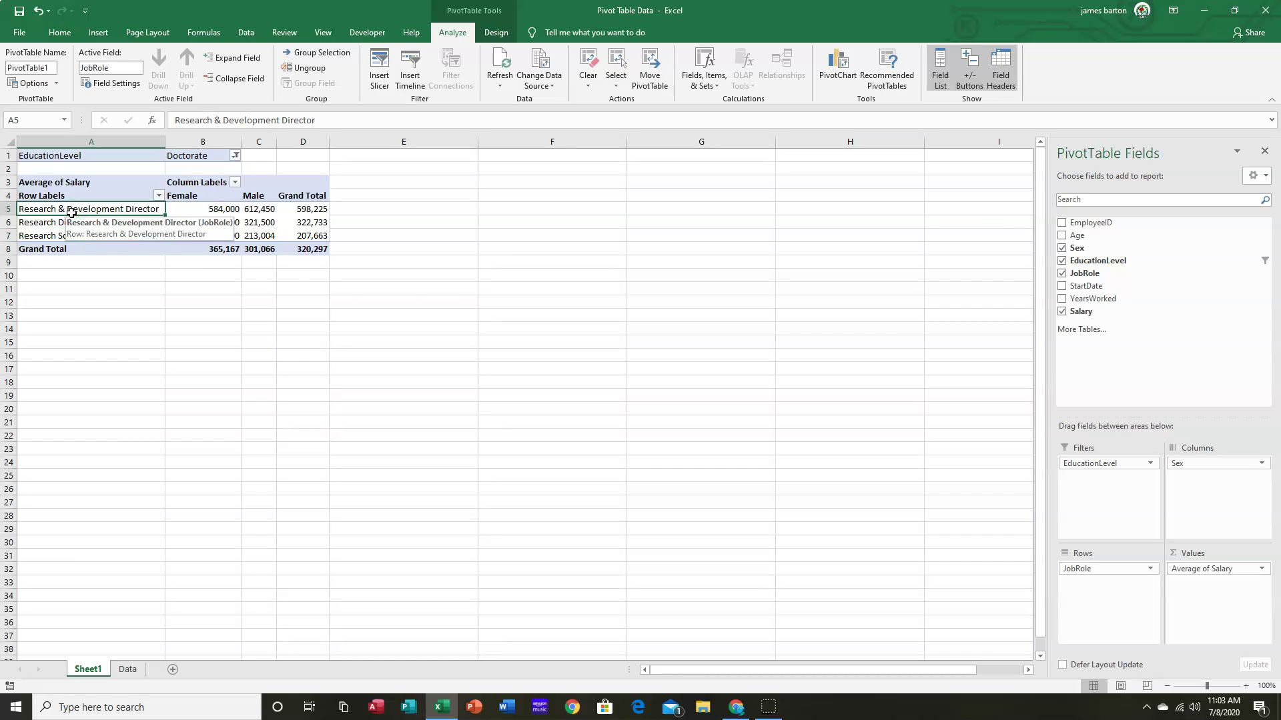
pyautogui.rightClick(73, 210)
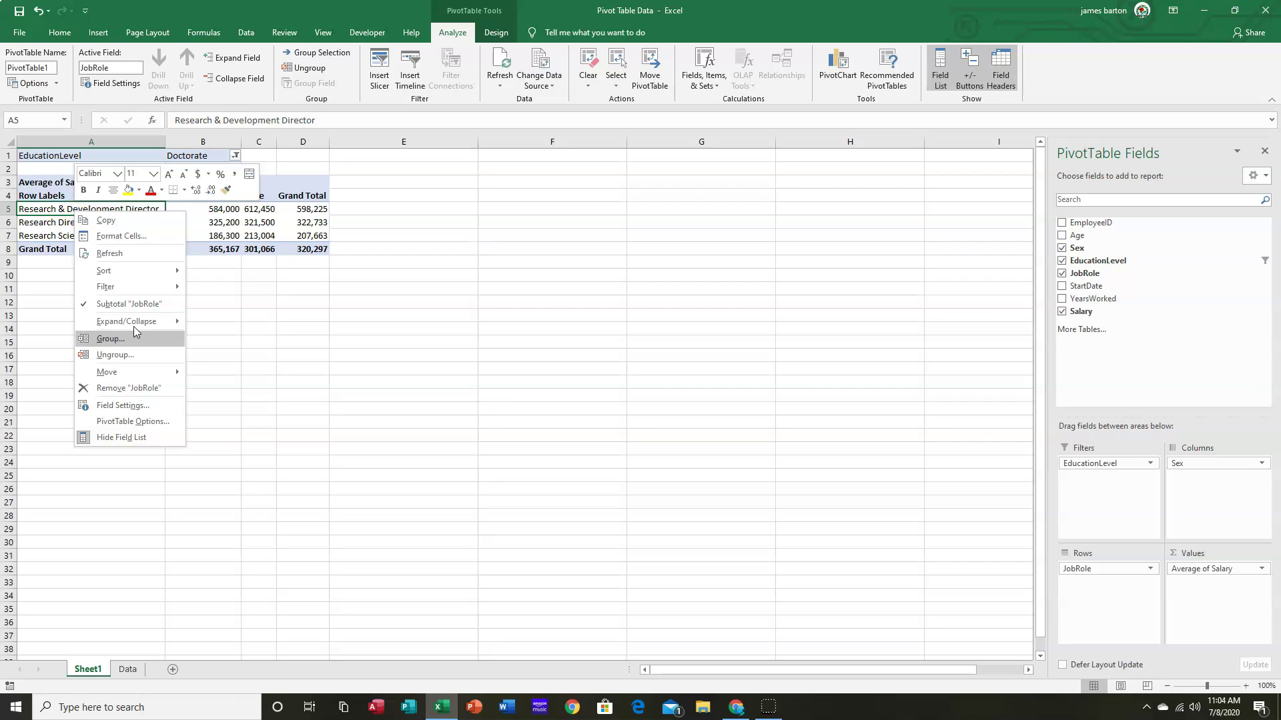
pyautogui.click(136, 405)
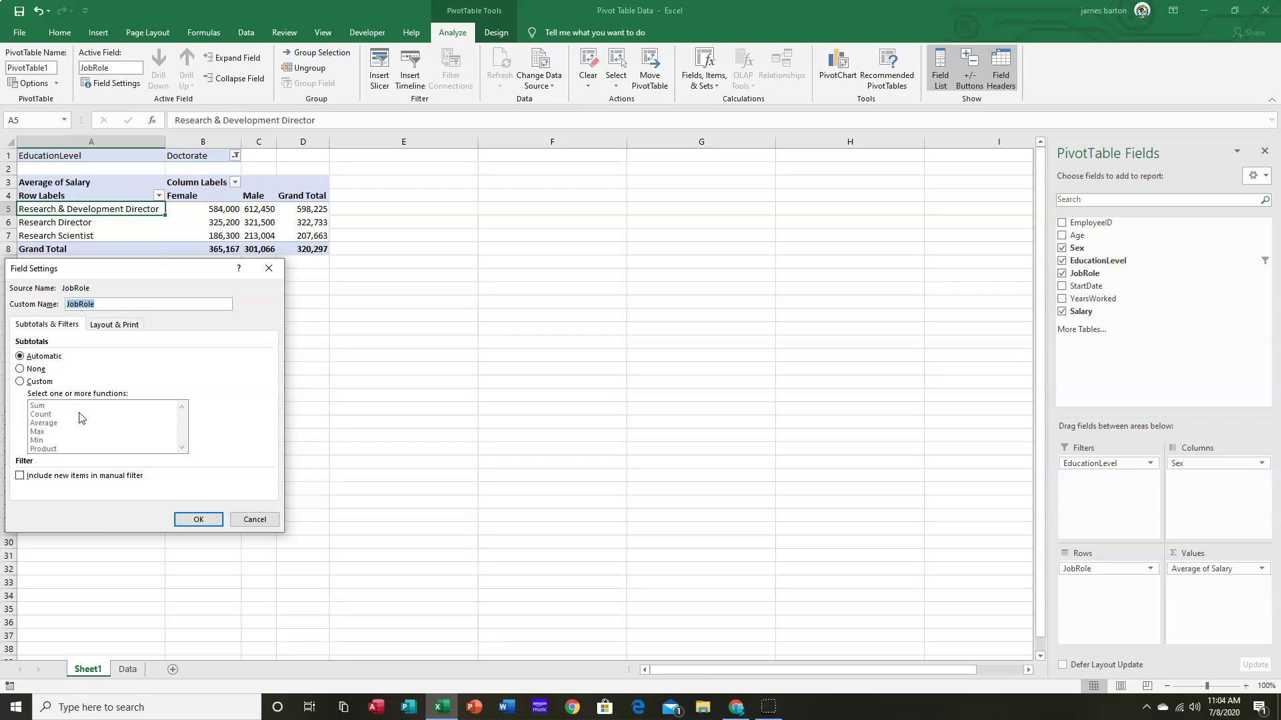
pyautogui.click(116, 325)
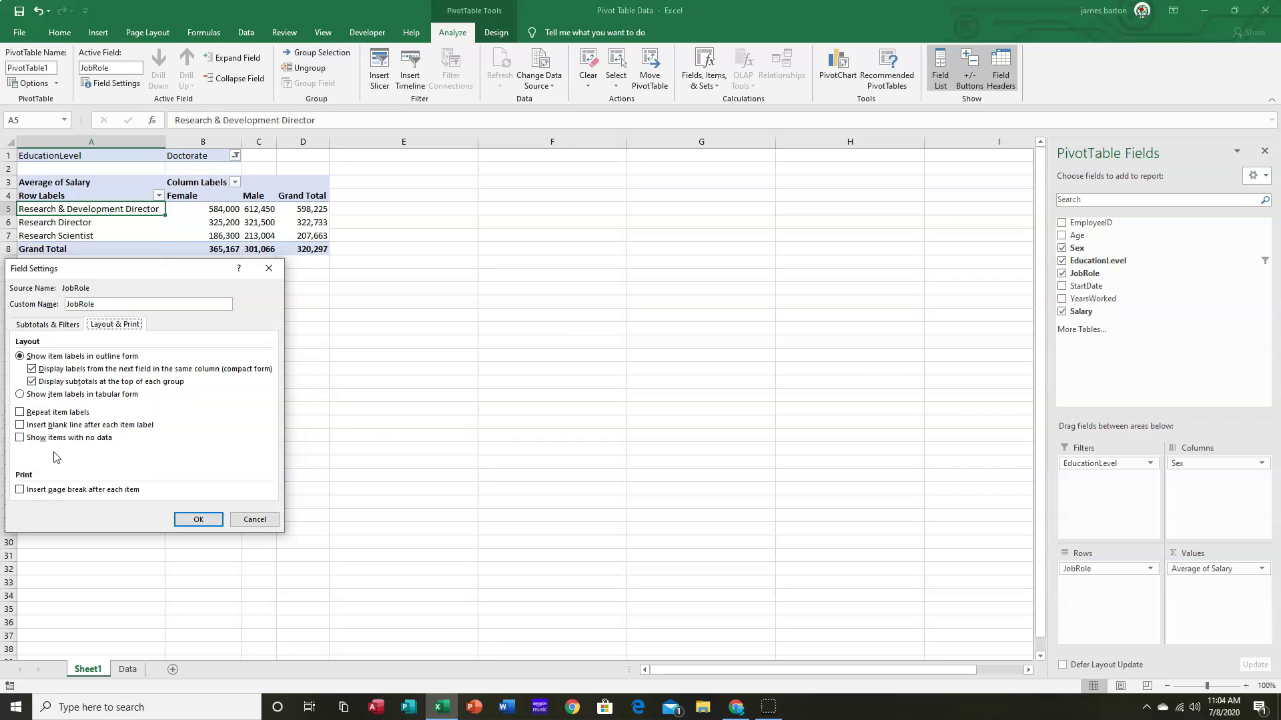
pyautogui.click(20, 438)
pyautogui.click(198, 519)
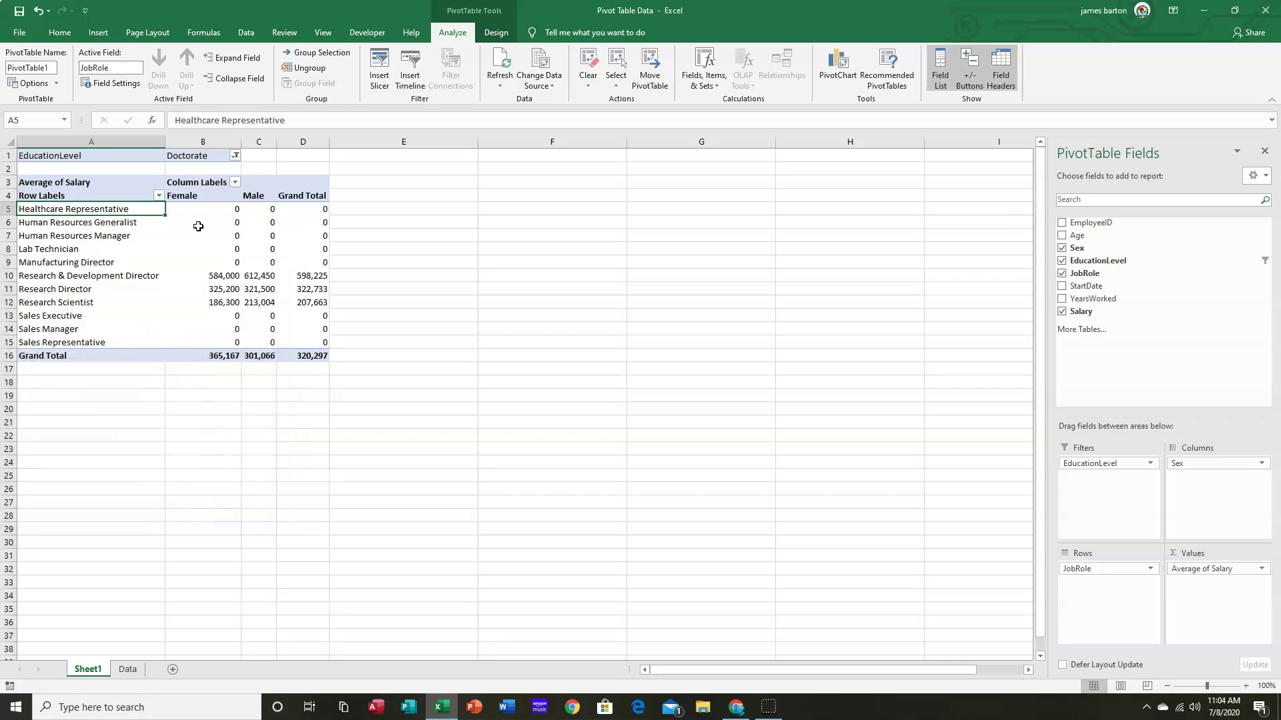
# Filter EducationLevel to Bachelor, then switch the filter back to all levels
pyautogui.click(236, 156)
pyautogui.click(115, 198)
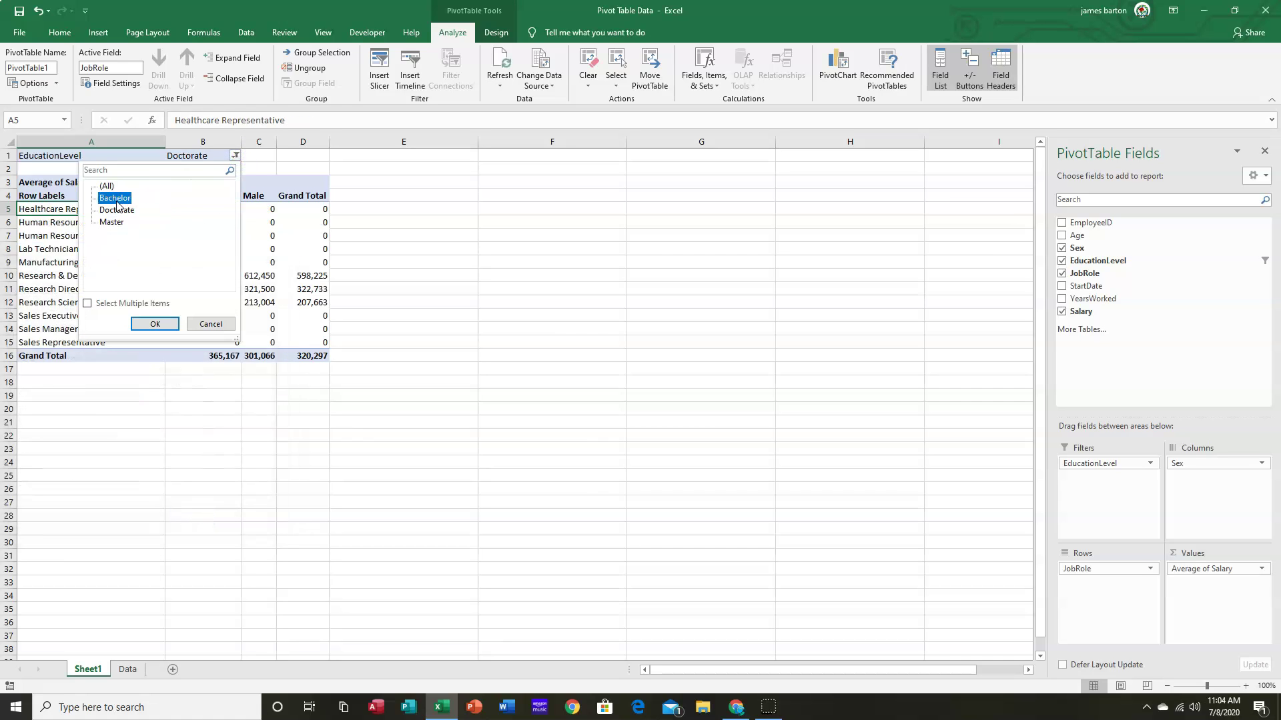
pyautogui.click(156, 324)
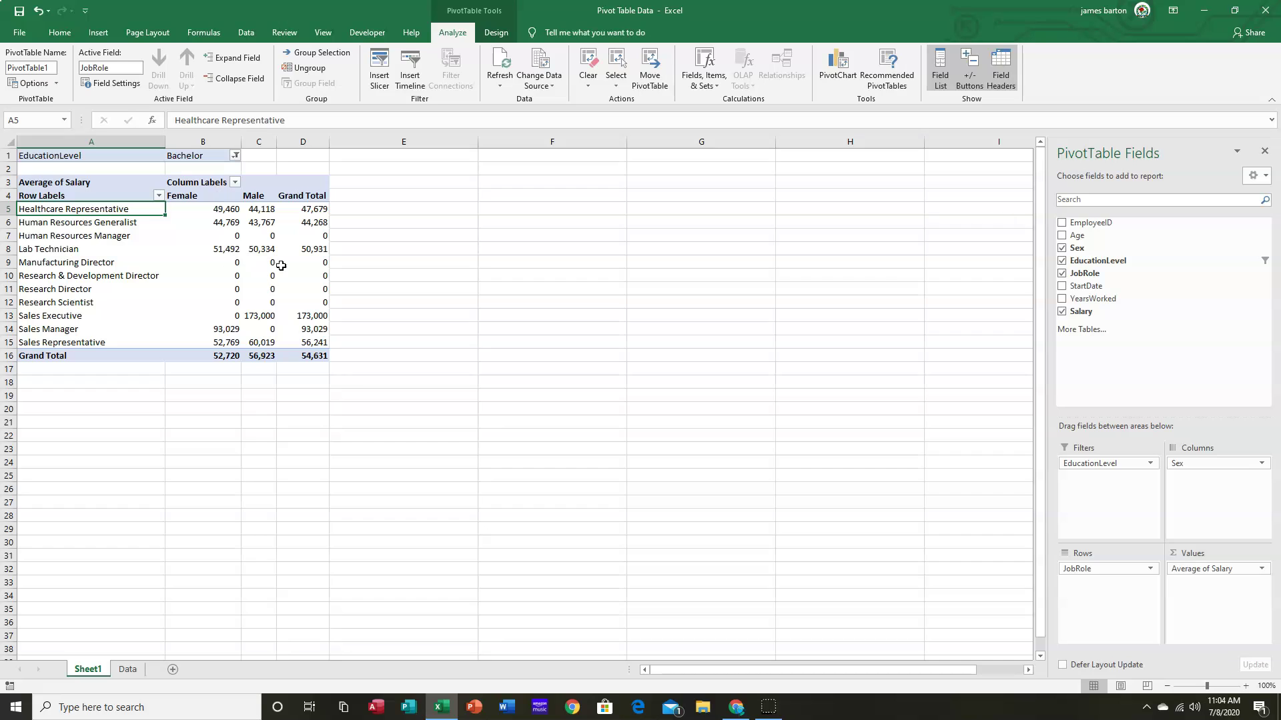
pyautogui.click(235, 156)
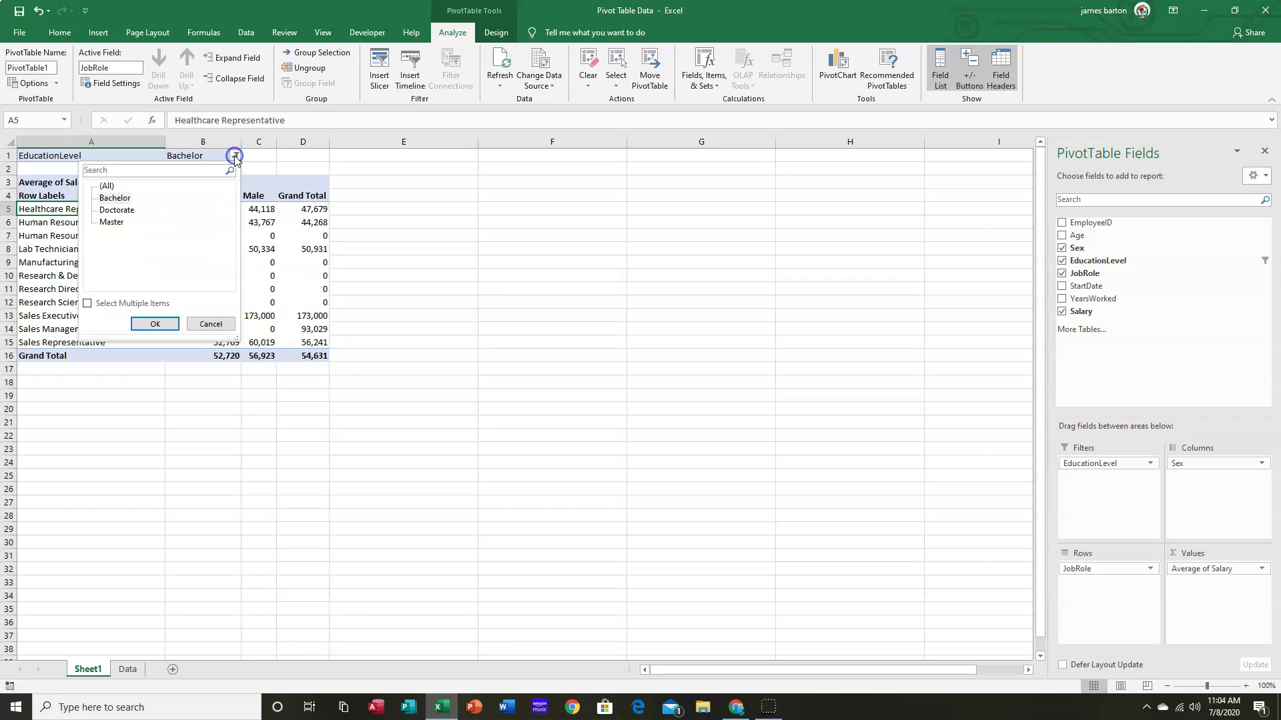
pyautogui.click(106, 186)
pyautogui.click(155, 323)
# Use Select Multiple Items to exclude Bachelor, then restore the filter to (All)
pyautogui.click(235, 156)
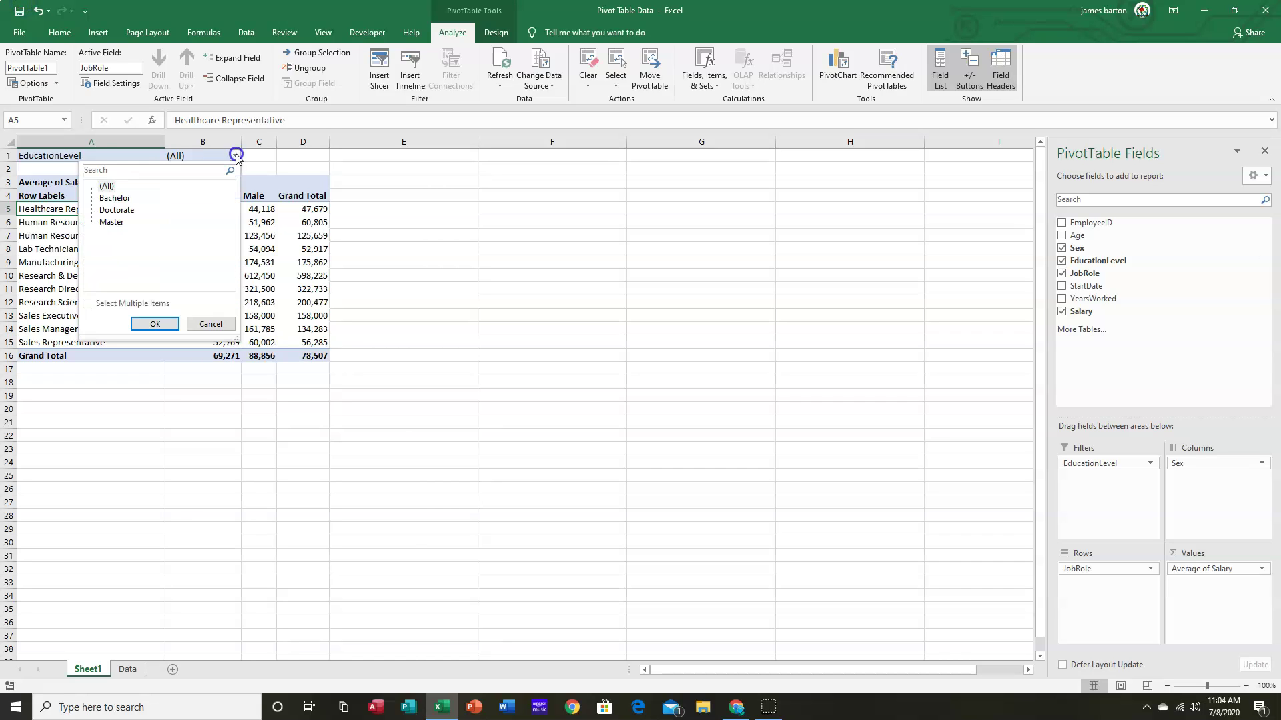
pyautogui.click(89, 303)
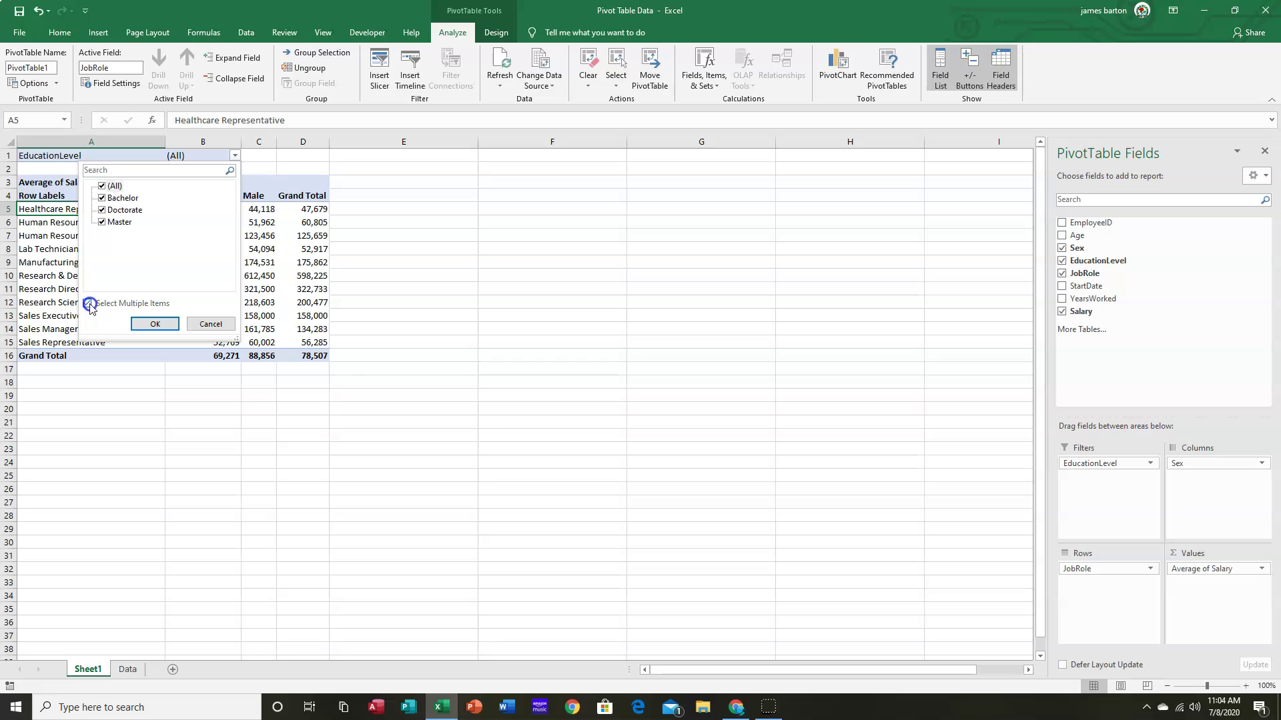
pyautogui.click(103, 199)
pyautogui.click(154, 323)
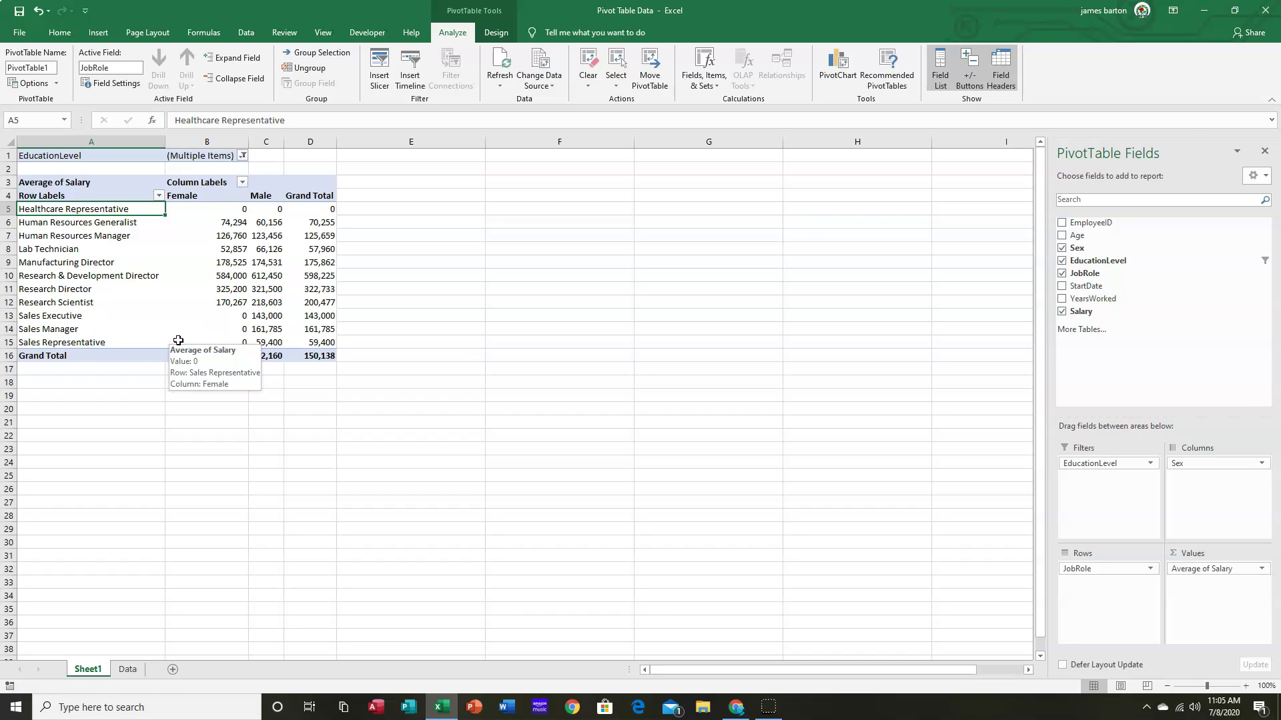
pyautogui.click(241, 156)
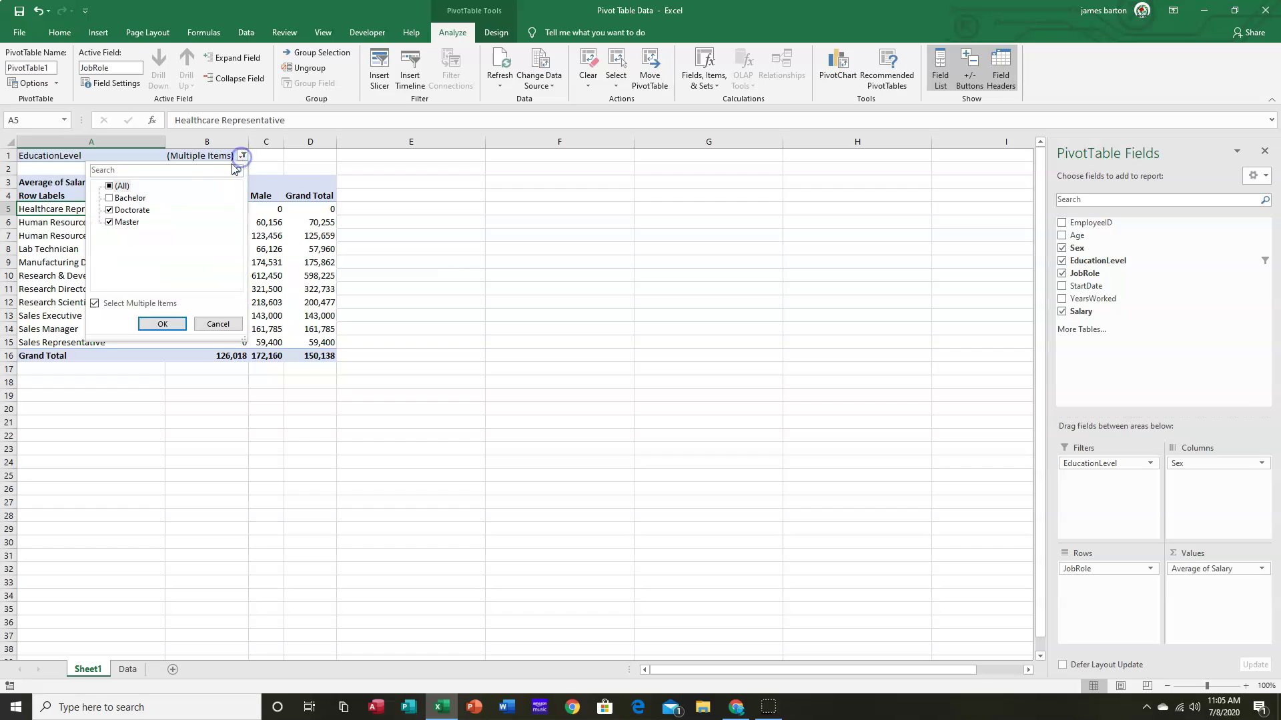
pyautogui.click(109, 186)
pyautogui.click(160, 324)
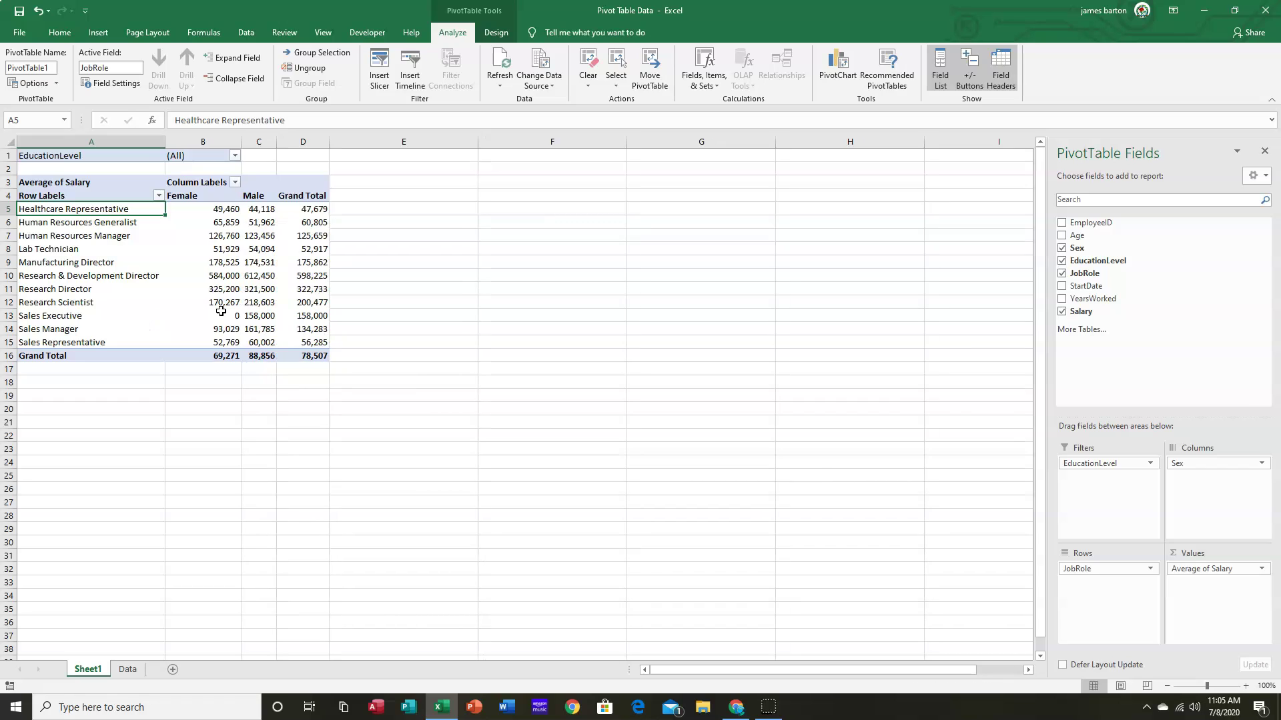